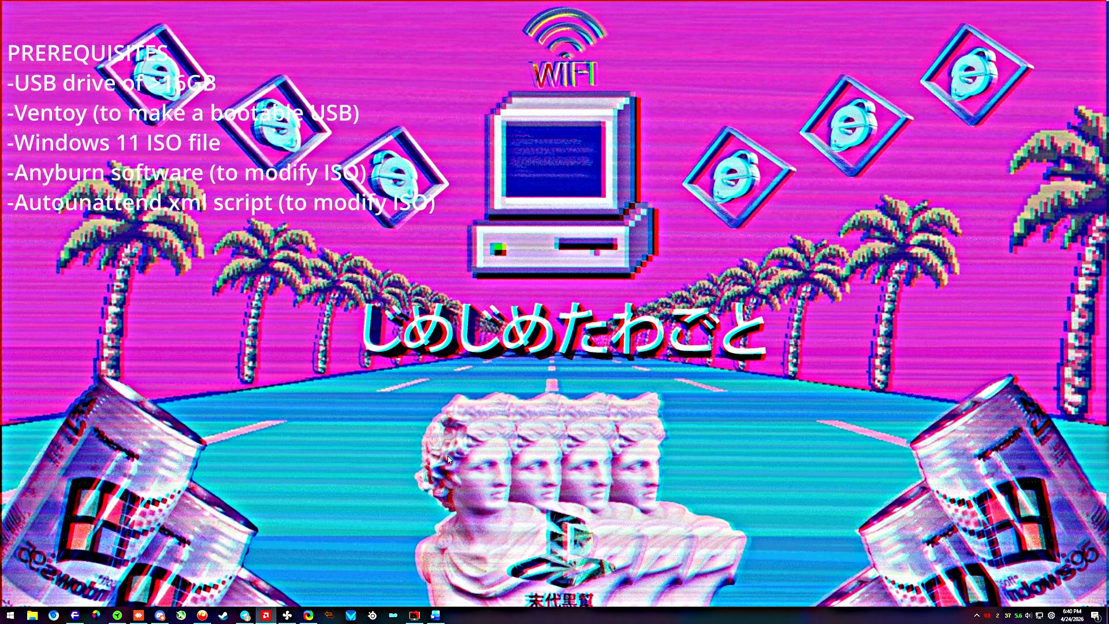
In the web browser, go from Ventoy's main page to its downloads and open the link for ventoy-1.1.12-windows.zip.
click(72, 617)
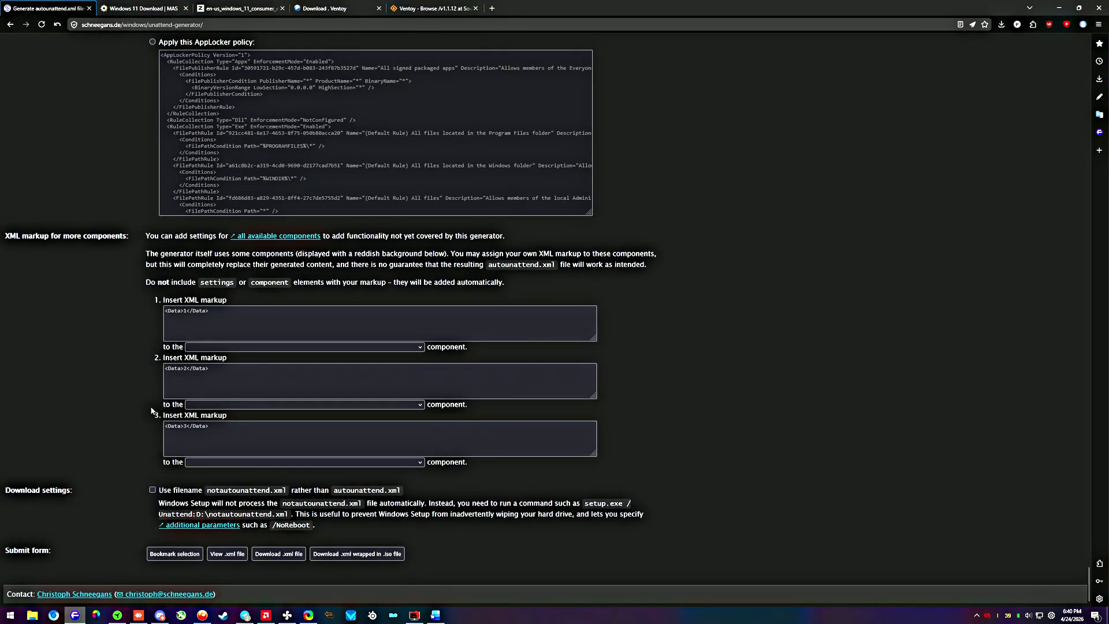
click(341, 9)
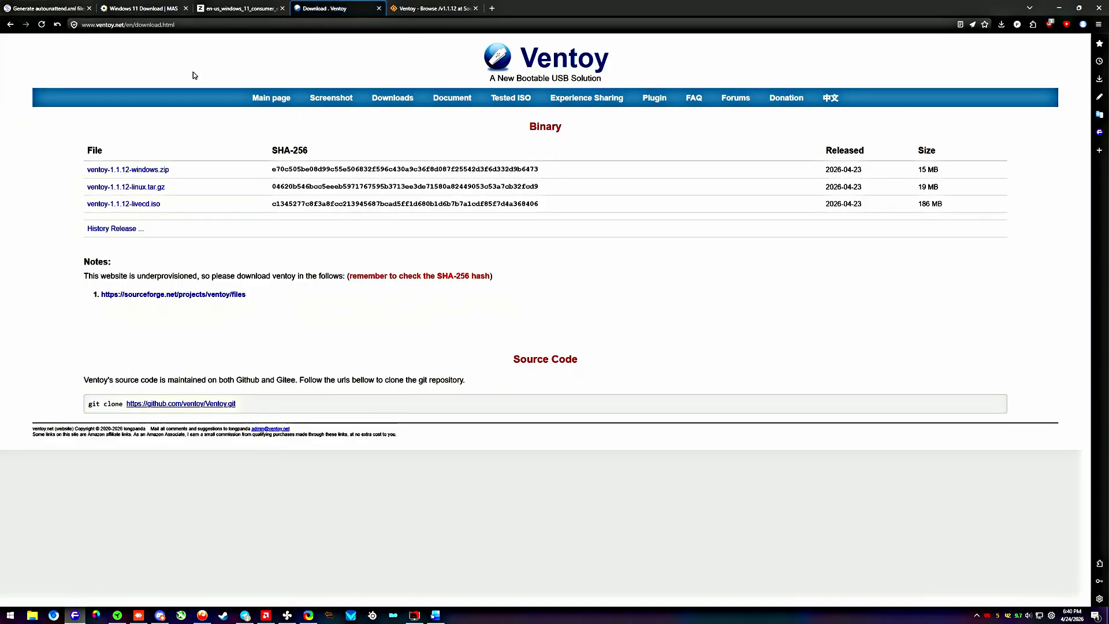
click(283, 102)
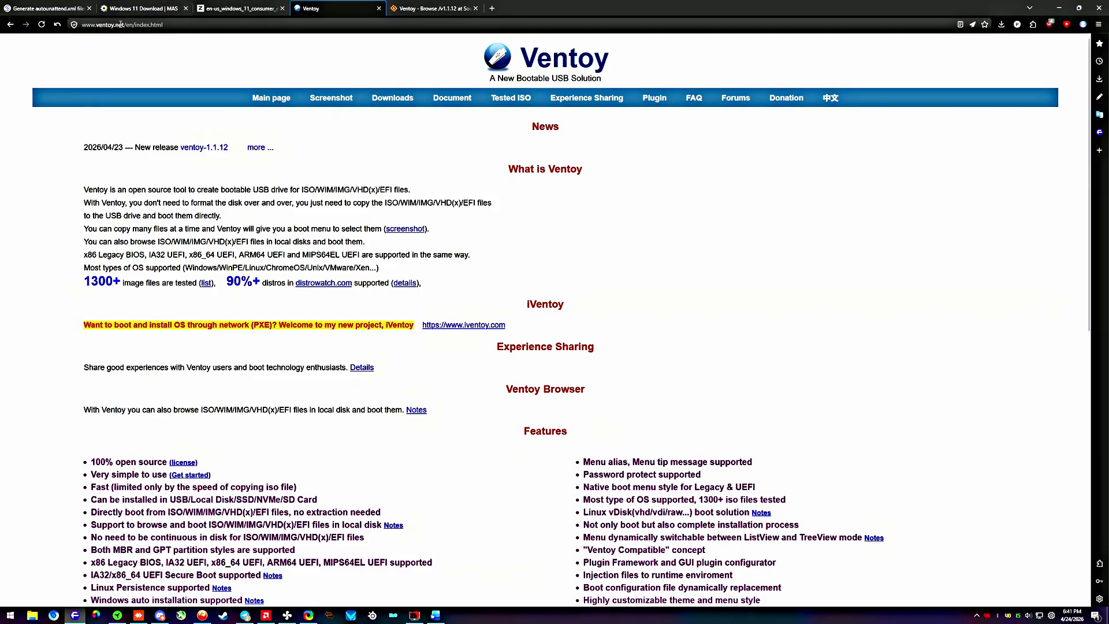
click(392, 98)
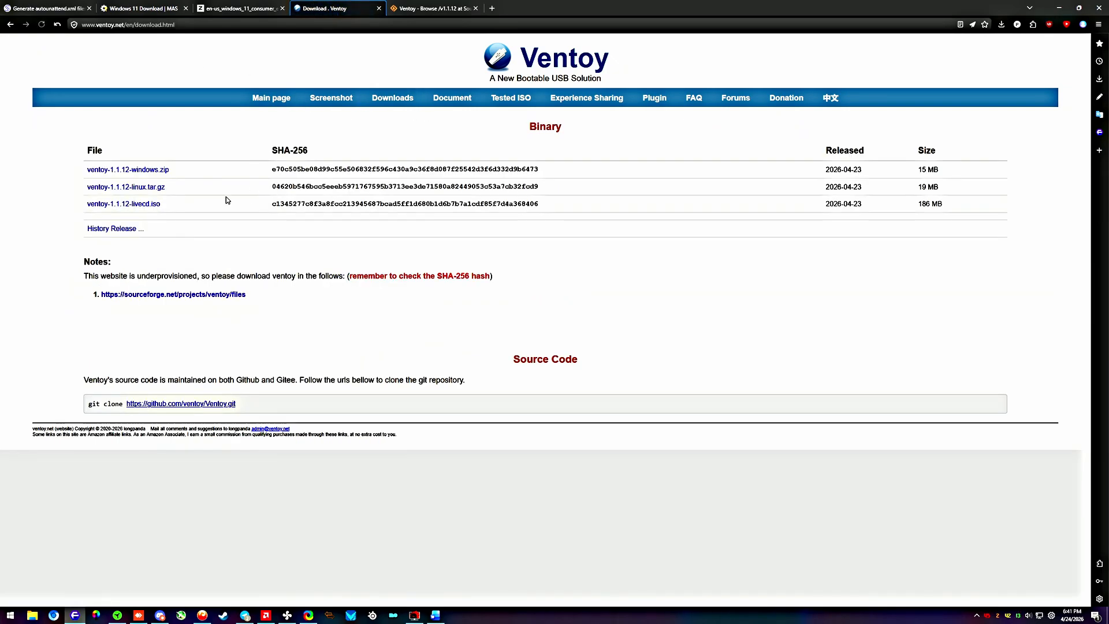
click(140, 170)
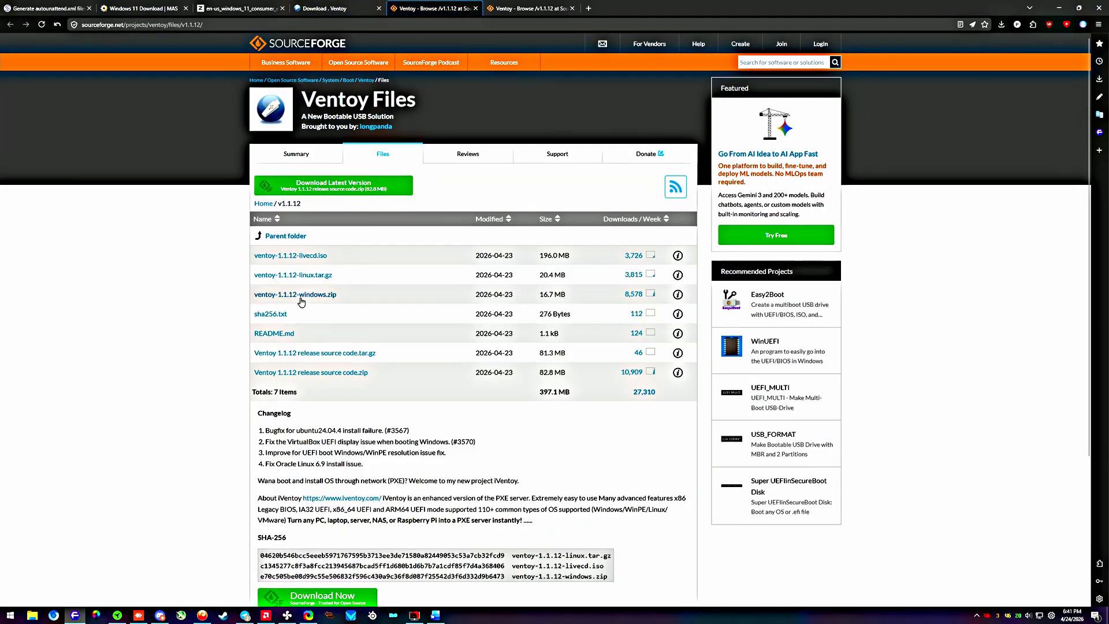
Close the SourceForge pages, search the web for anyburn, and download the AnyBurn Free 64-bit & 32-bit edition.
click(476, 8)
click(476, 8)
click(397, 9)
text(anyburn)
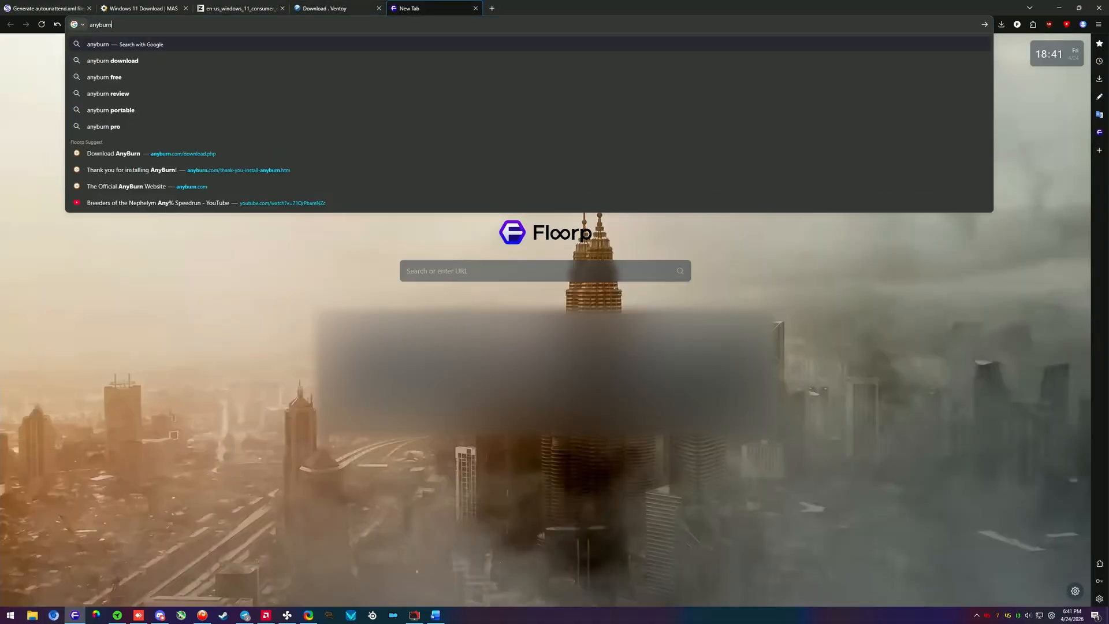
key(Return)
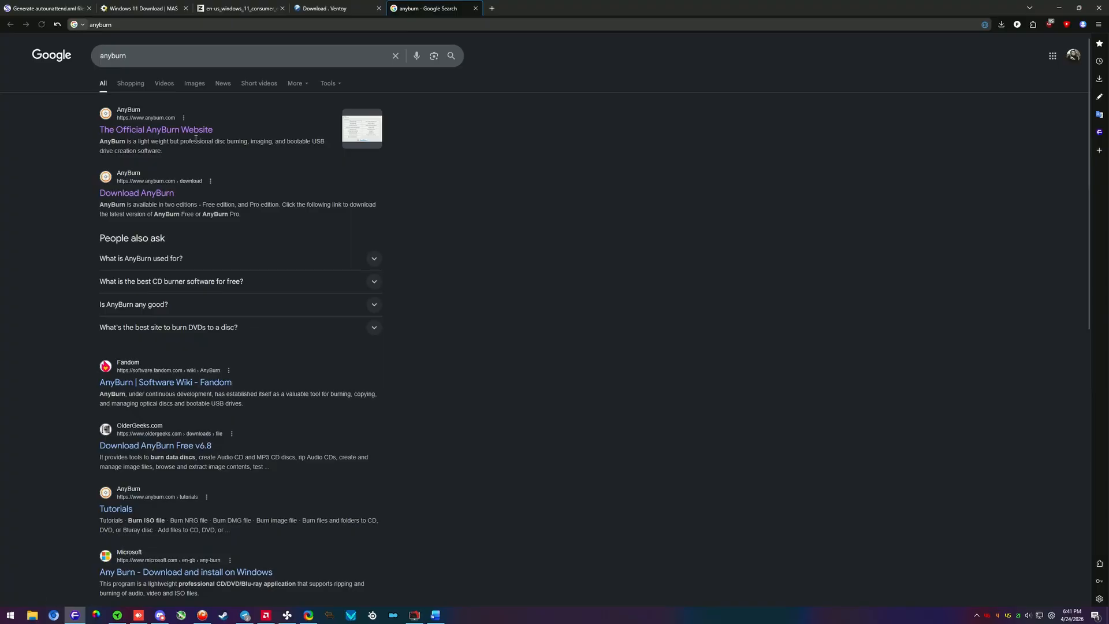
click(117, 194)
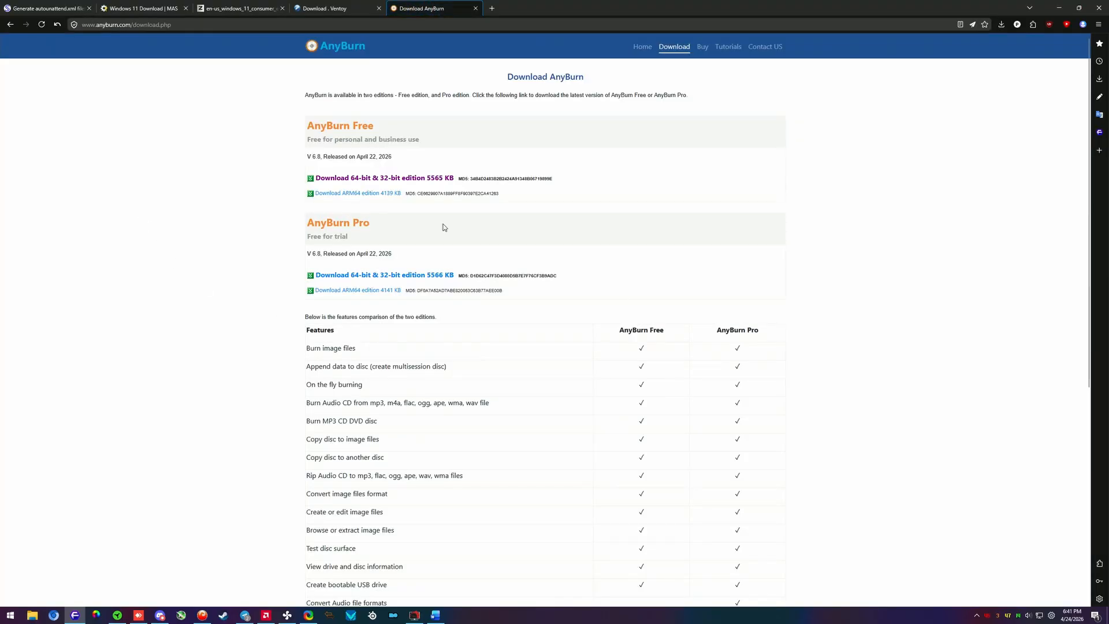
click(358, 183)
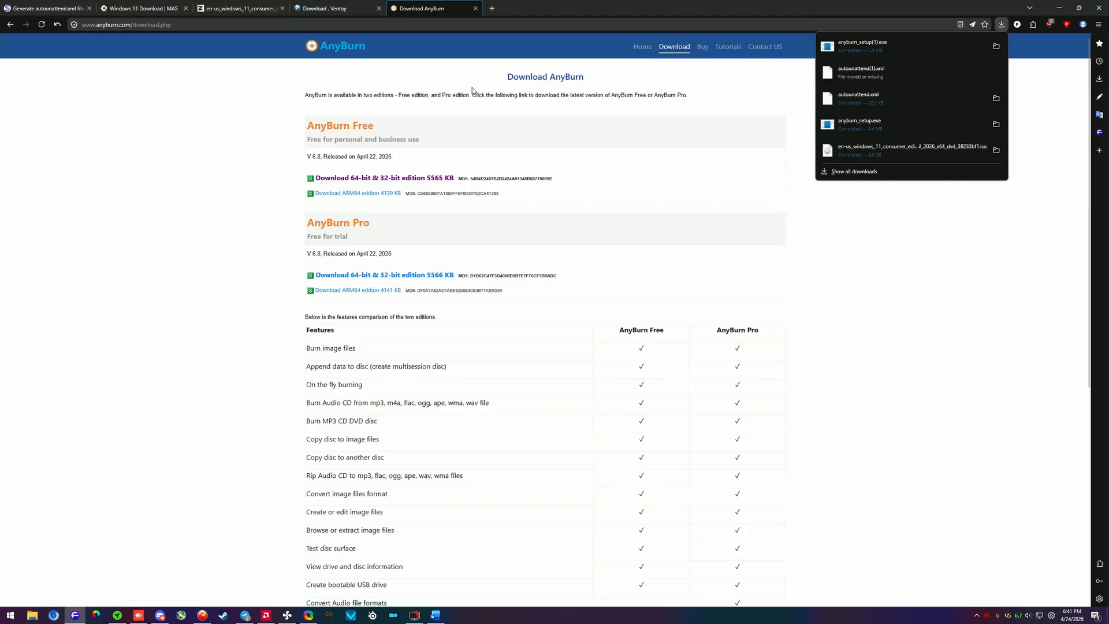
Replace the old ISO page with massgrave.dev and open the English x64 Windows 11 Consumer 25H2 ISO link from its Windows 11 downloads.
click(217, 5)
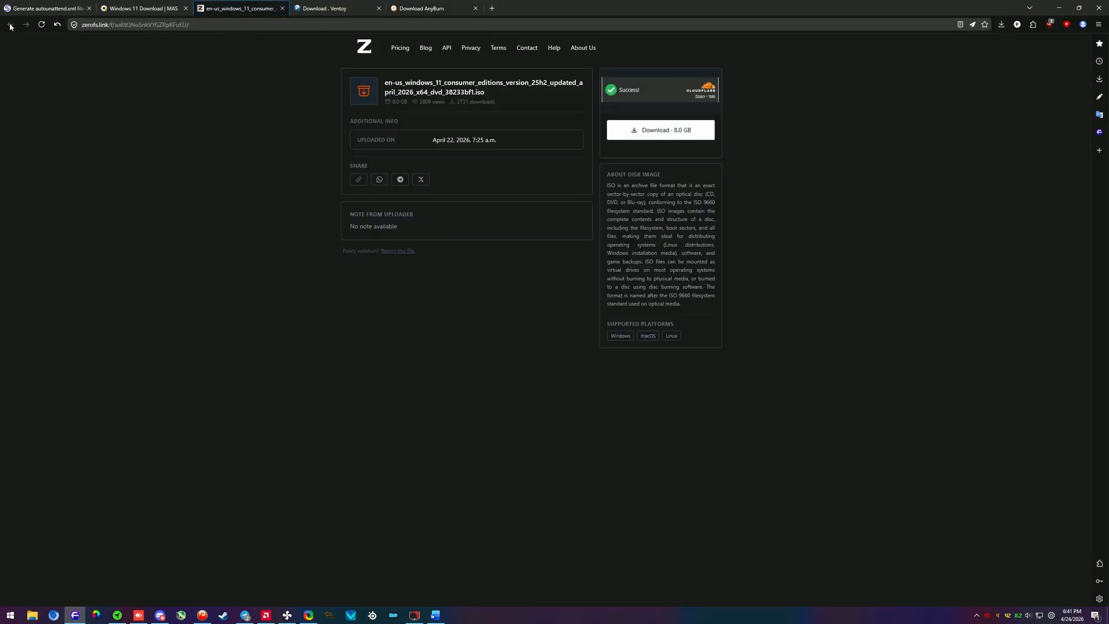
click(282, 8)
click(396, 8)
text(youtube.com)
key(Return)
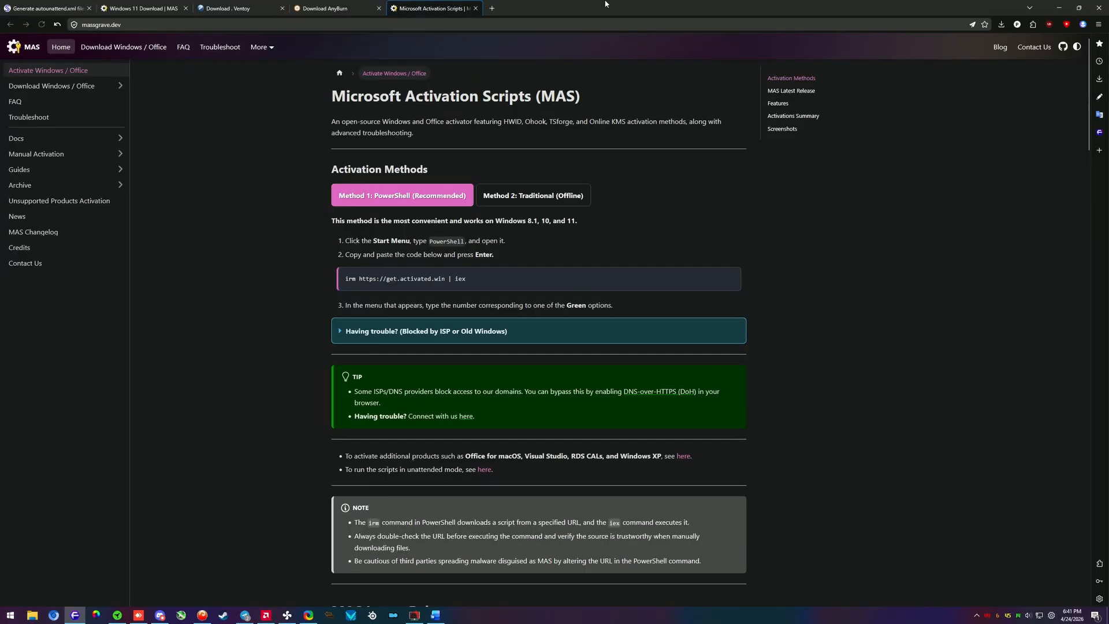
click(63, 87)
click(48, 104)
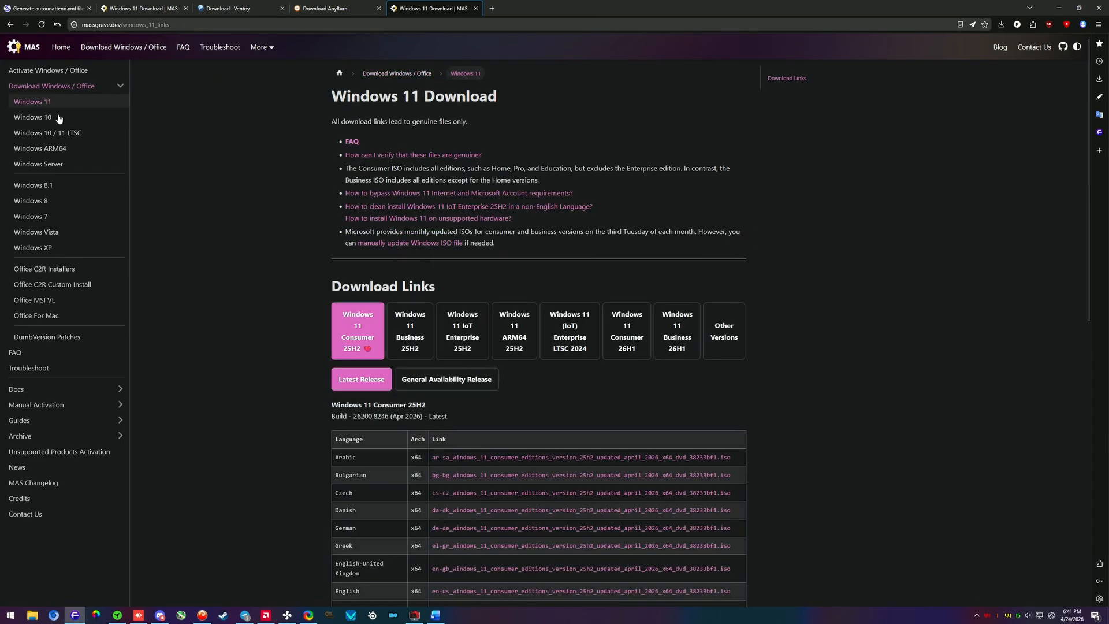
scroll(290, 169, down, 2)
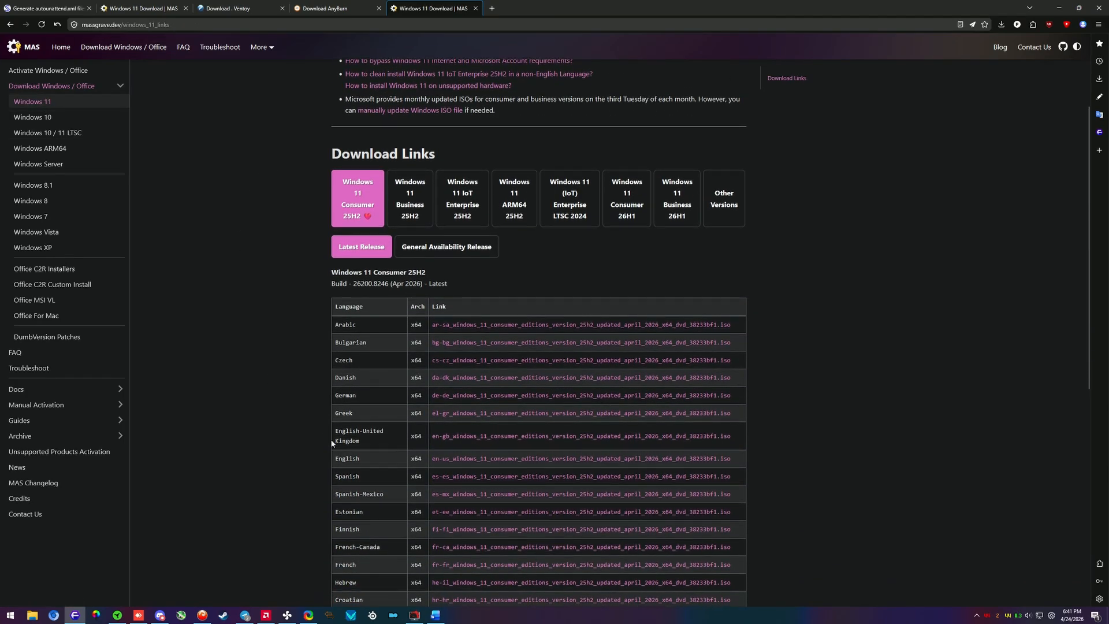
click(472, 460)
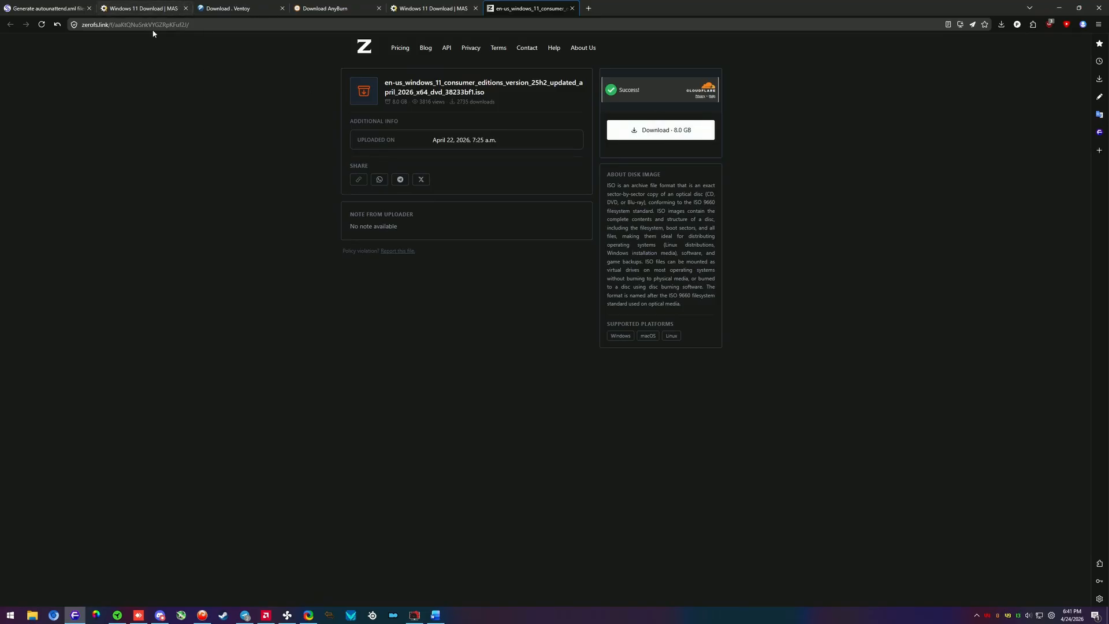
Open the autounattend.xml generator for Windows 10/11 from the schneegans.de home page.
click(35, 8)
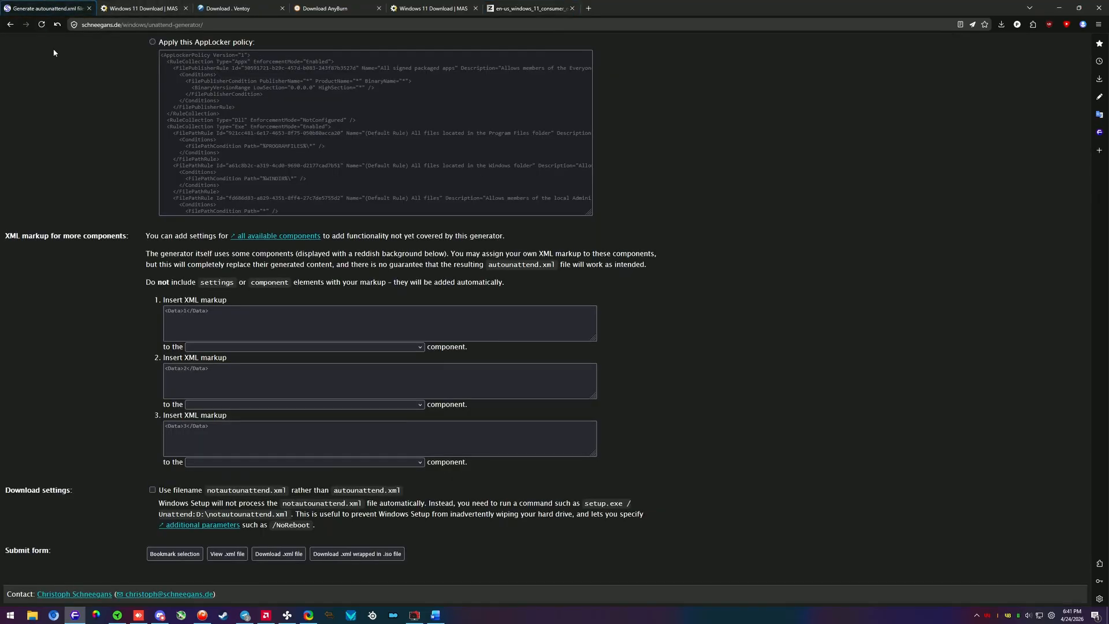
click(9, 24)
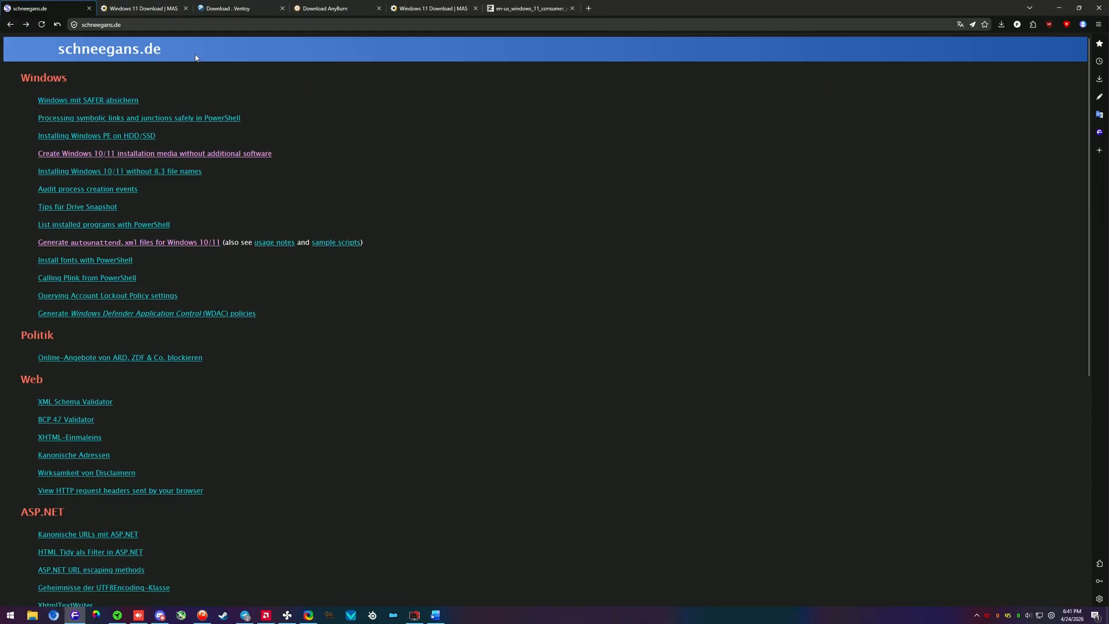
click(151, 248)
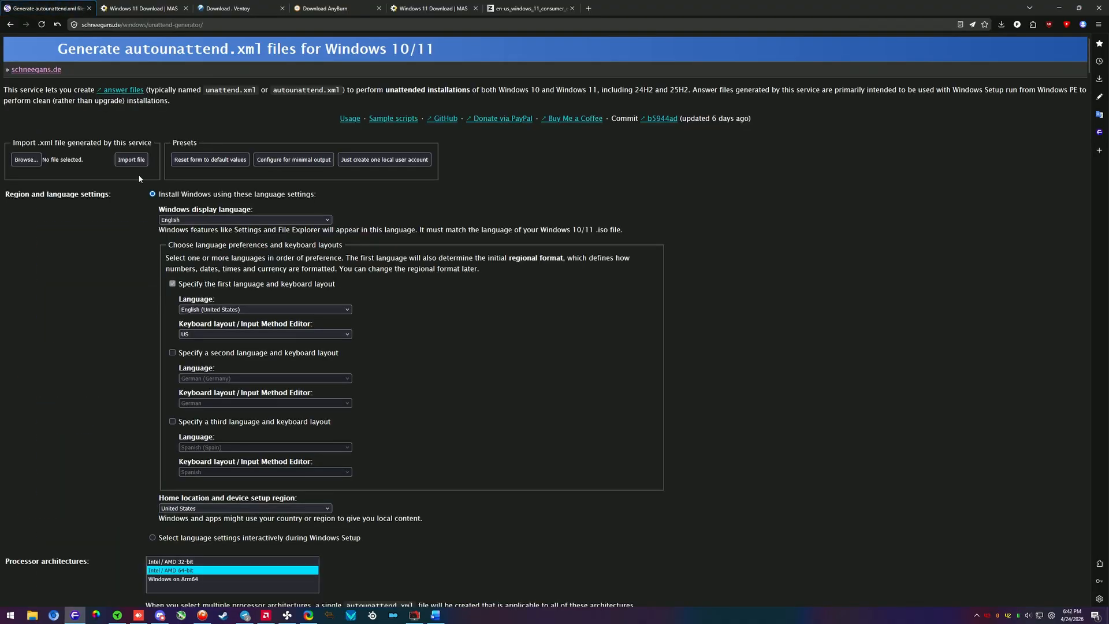
In the setup settings, allow Windows 11 to be installed without an internet connection.
scroll(149, 302, down, 1)
scroll(148, 315, down, 7)
scroll(128, 309, up, 2)
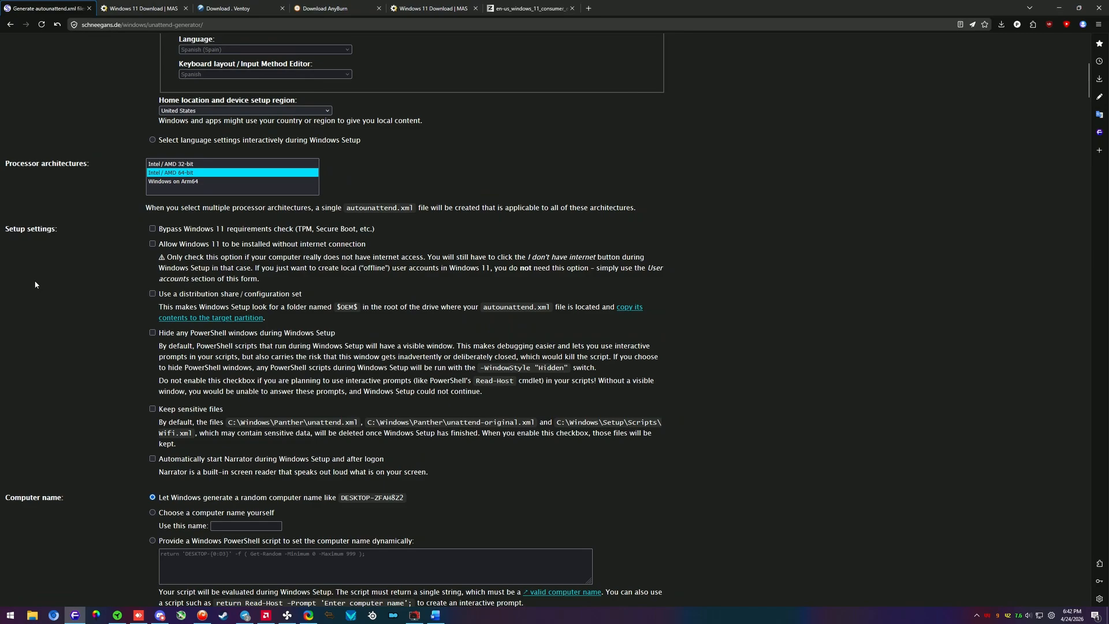
click(229, 246)
In the local accounts to create, remove the second account "User" so only the Admin account is defined.
scroll(379, 267, down, 20)
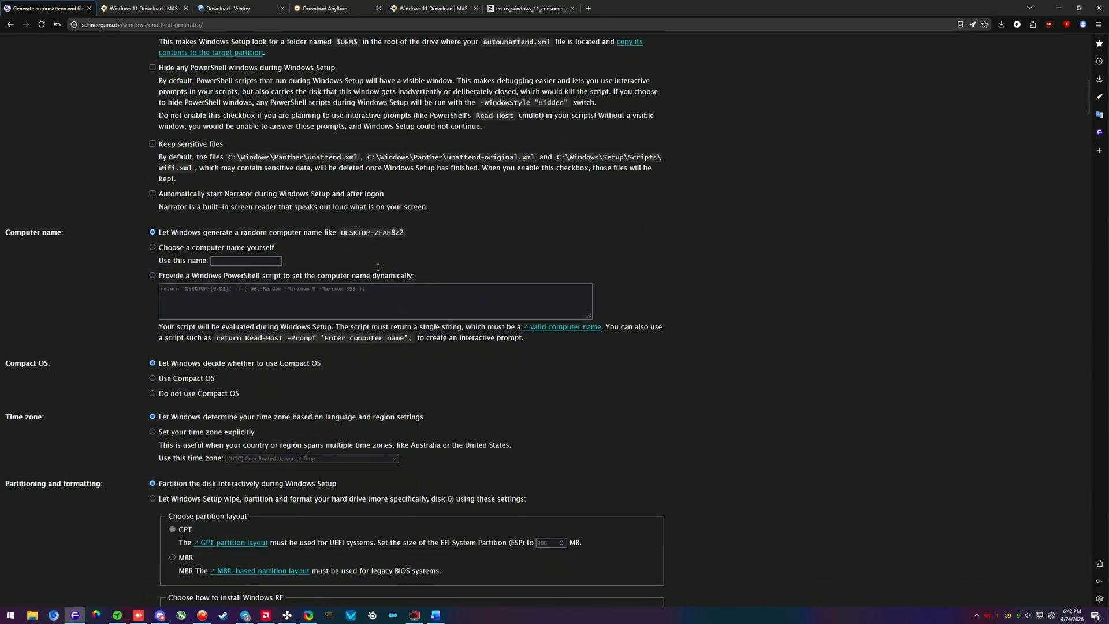
scroll(323, 255, down, 3)
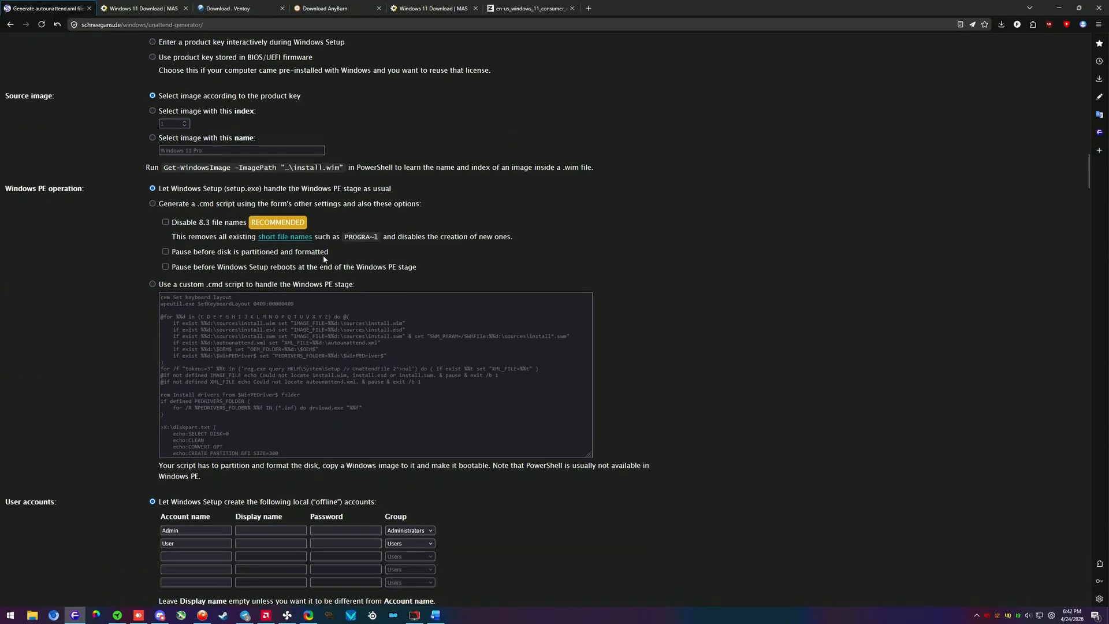
scroll(323, 254, up, 3)
scroll(292, 263, down, 2)
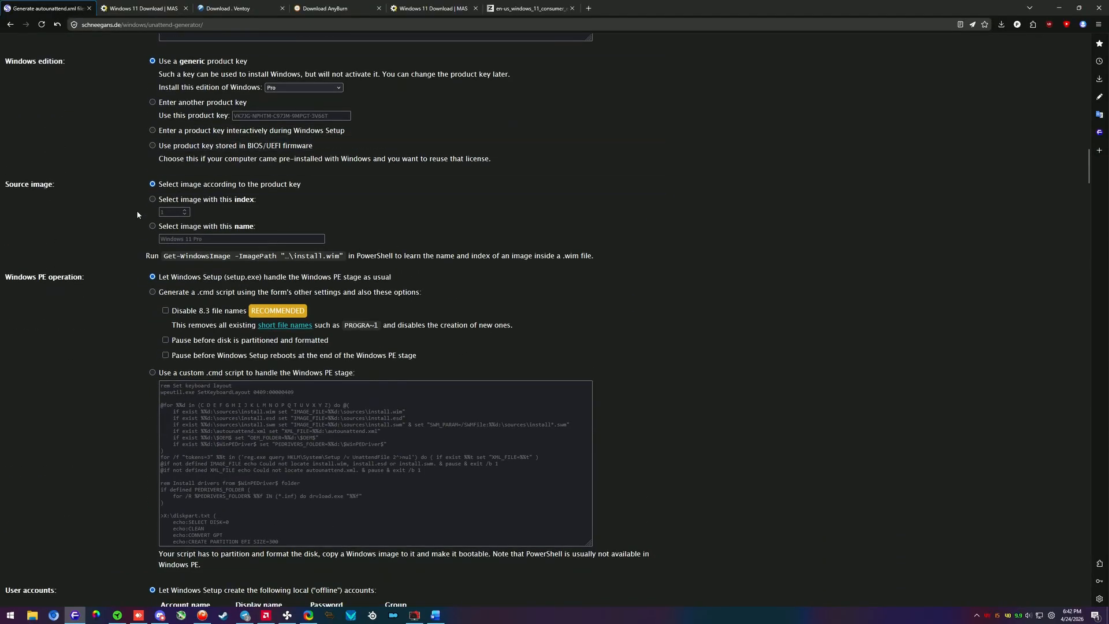
scroll(137, 255, down, 5)
drag(185, 323, 35, 307)
key(BackSpace)
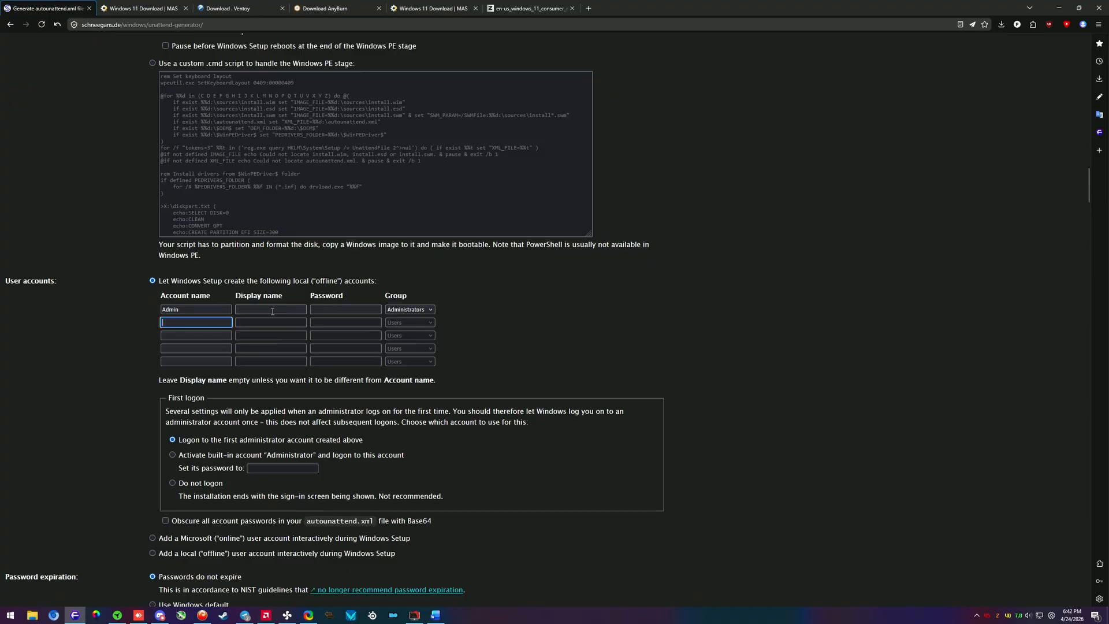
click(272, 310)
click(445, 317)
Enable the system tweak that prevents device encryption.
scroll(504, 331, down, 4)
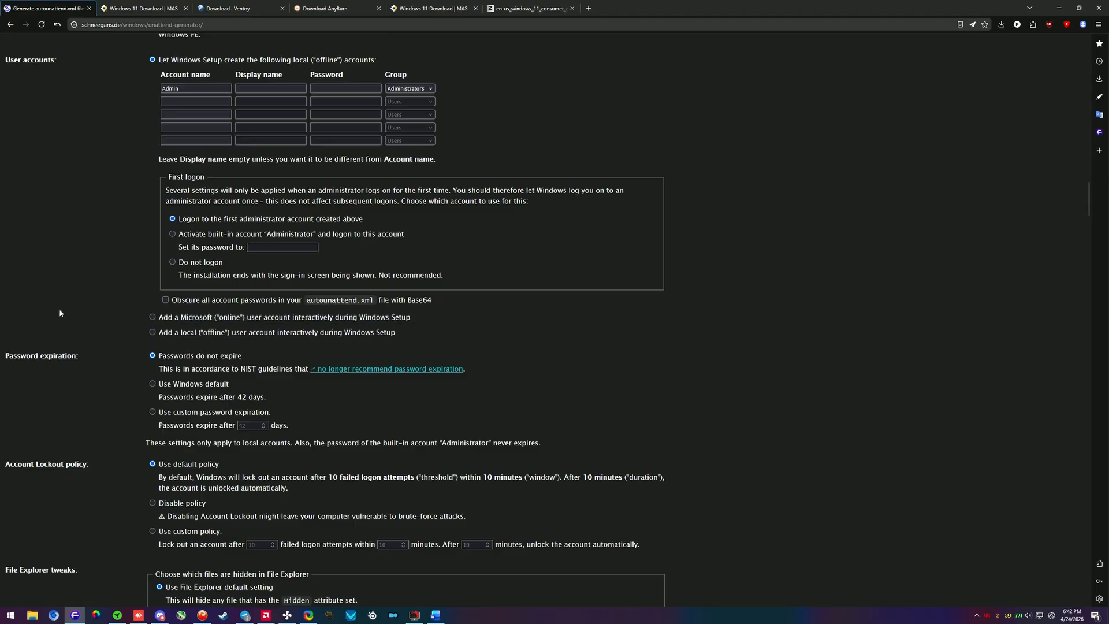
scroll(60, 313, down, 9)
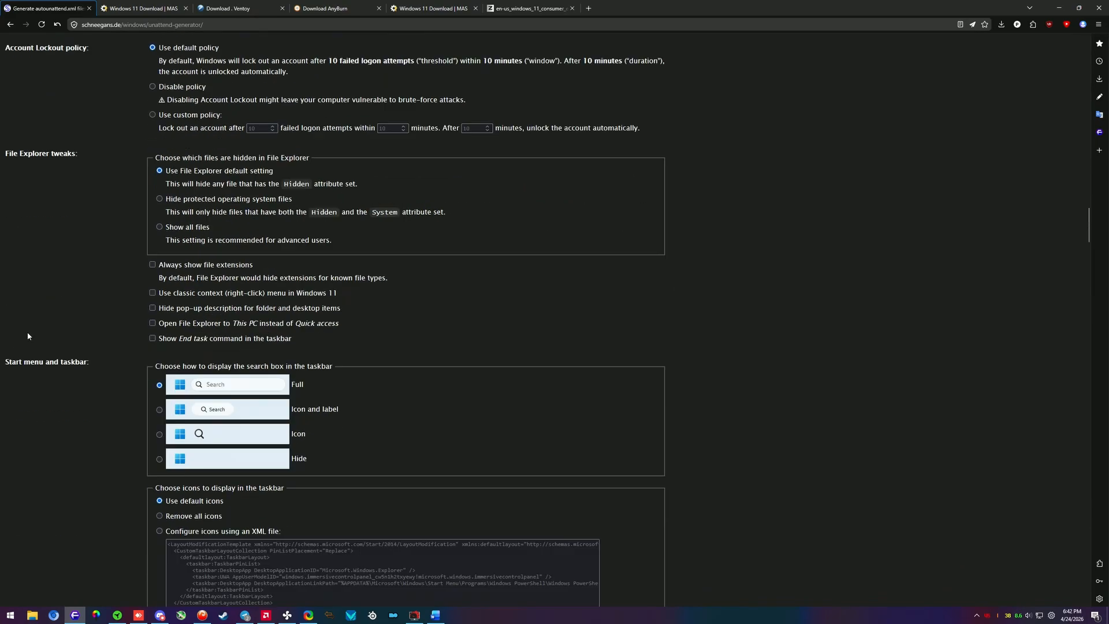
scroll(28, 336, down, 6)
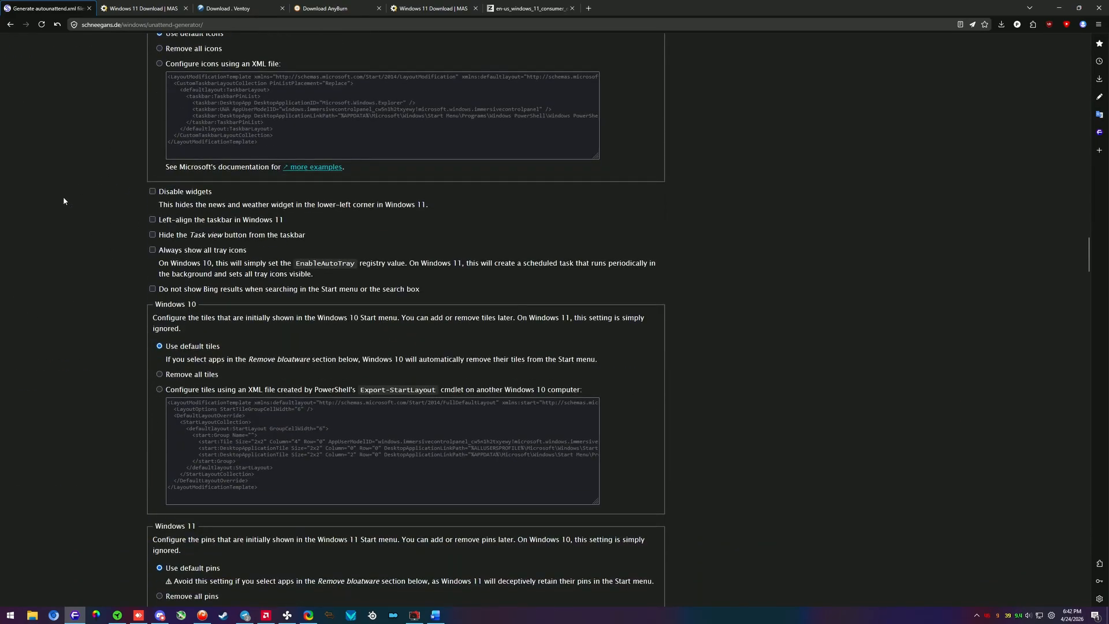
scroll(139, 319, down, 11)
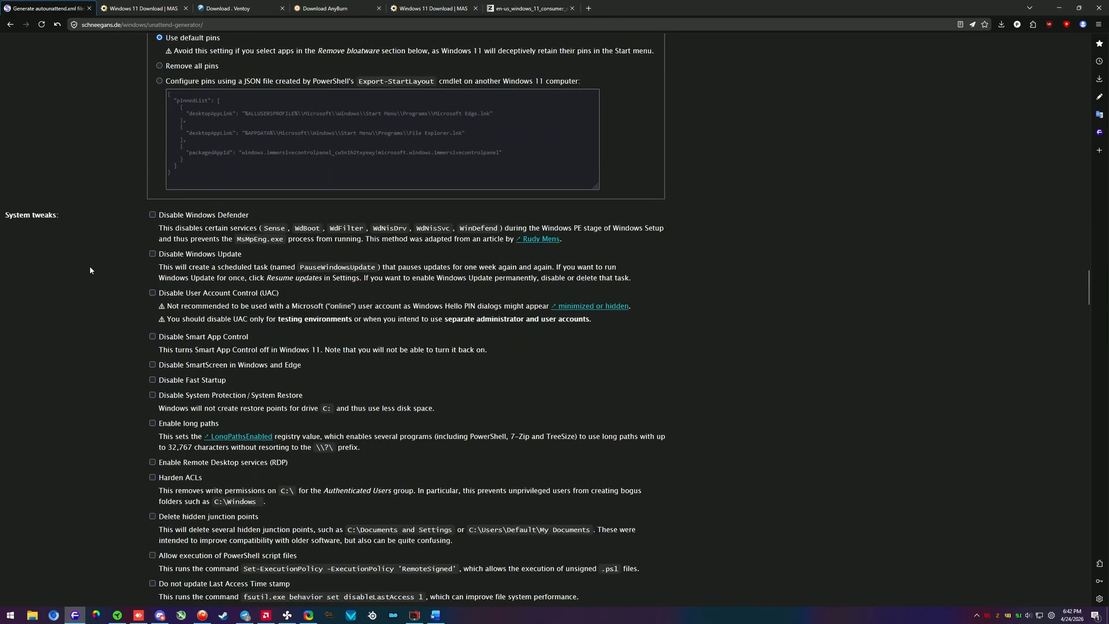
scroll(69, 272, down, 2)
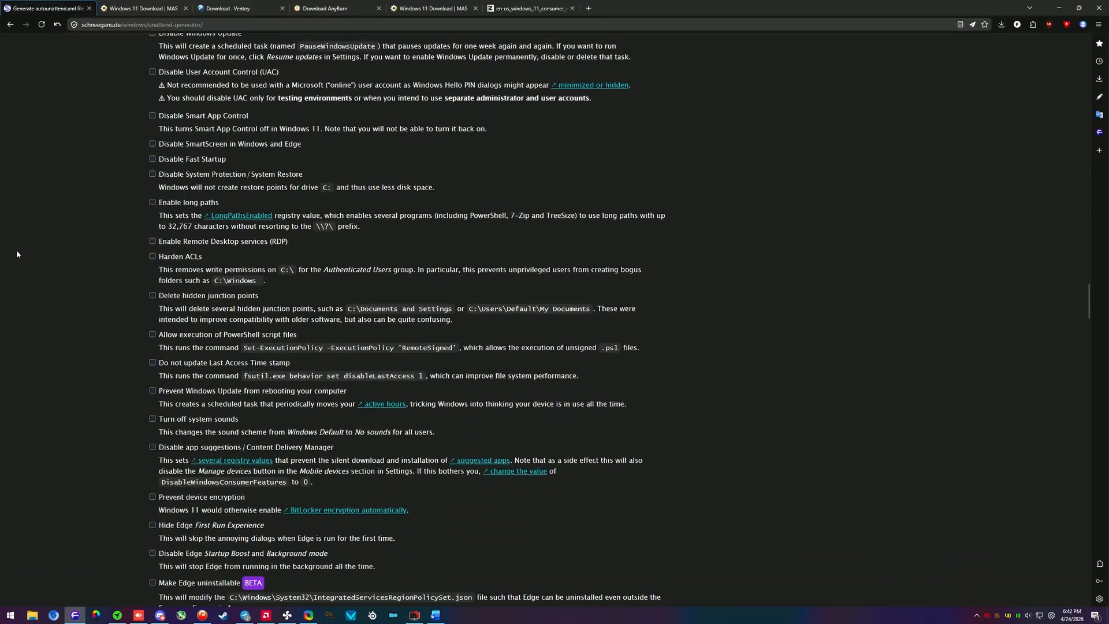
click(171, 501)
Mark Copilot and Recall for removal in the bloatware section.
scroll(85, 457, down, 1)
scroll(85, 457, down, 15)
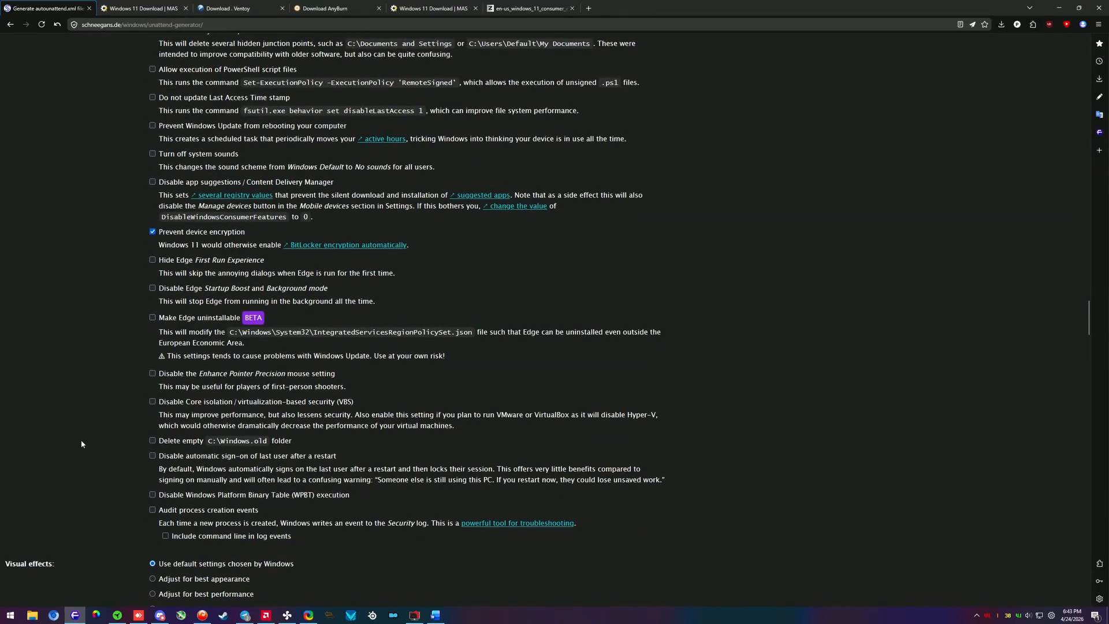
scroll(78, 434, down, 20)
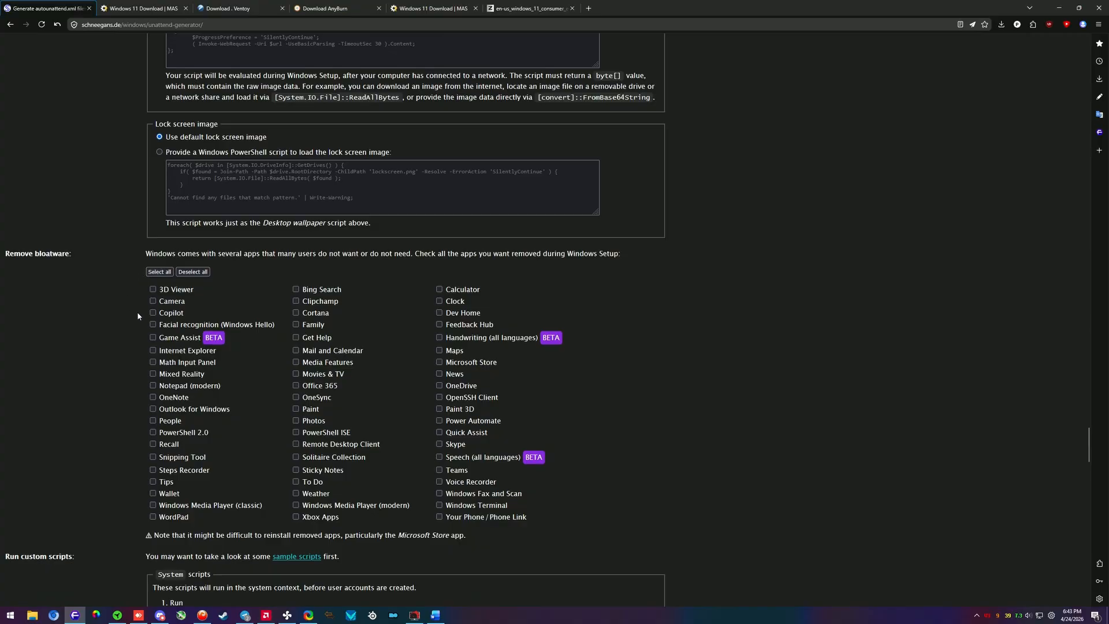
click(166, 313)
click(169, 444)
Generate the configured answer file and download it as an .xml file.
scroll(14, 381, down, 4)
scroll(14, 377, down, 5)
scroll(47, 273, down, 10)
scroll(48, 276, down, 20)
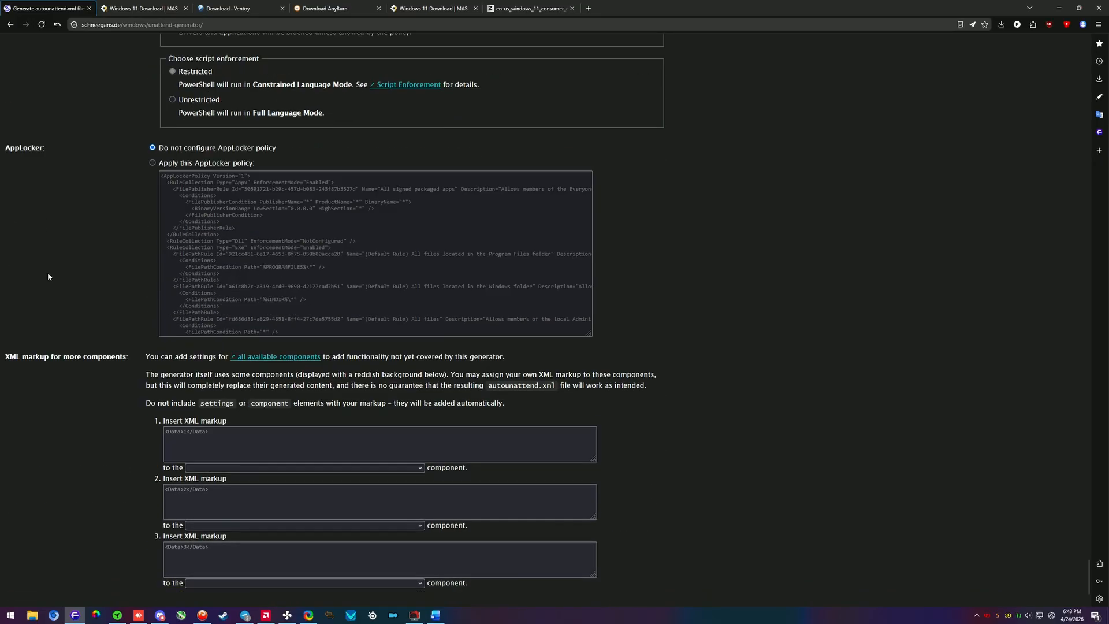
scroll(48, 276, down, 3)
click(305, 557)
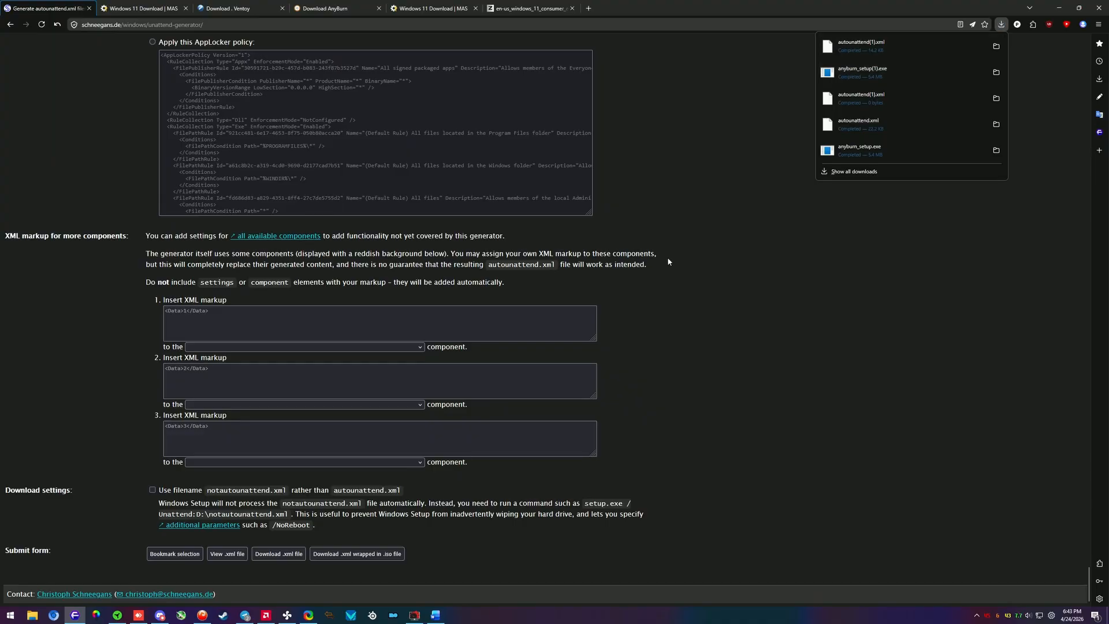
Install AnyBurn 6.8 from anyburn_setup.exe in its default folder, keeping the desktop icon and launch options, and close the browser.
click(265, 614)
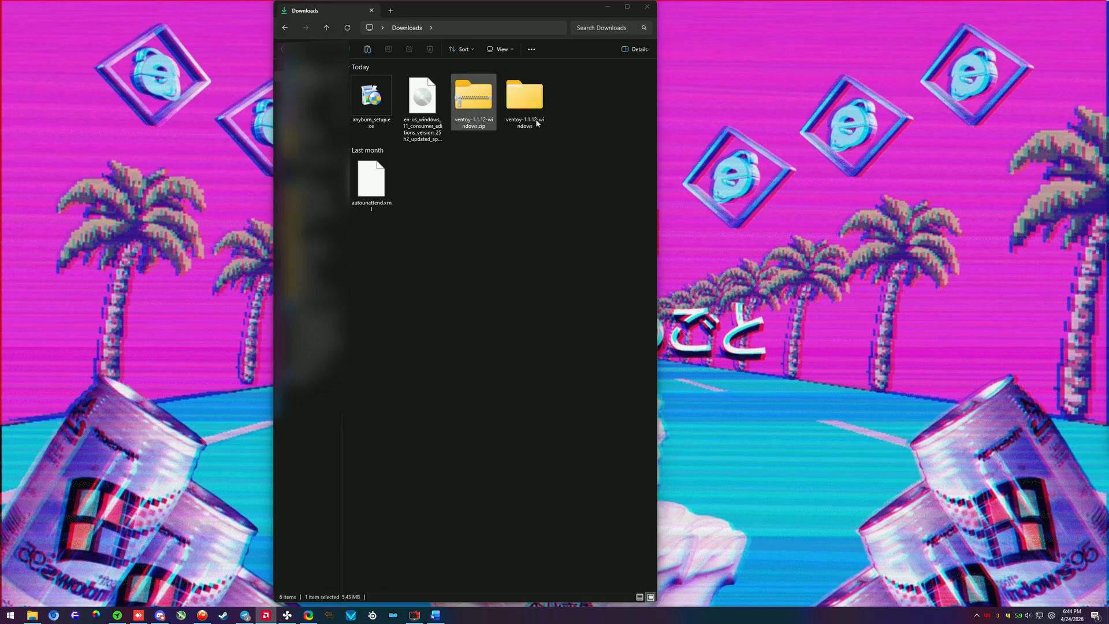
double_click(383, 116)
click(604, 377)
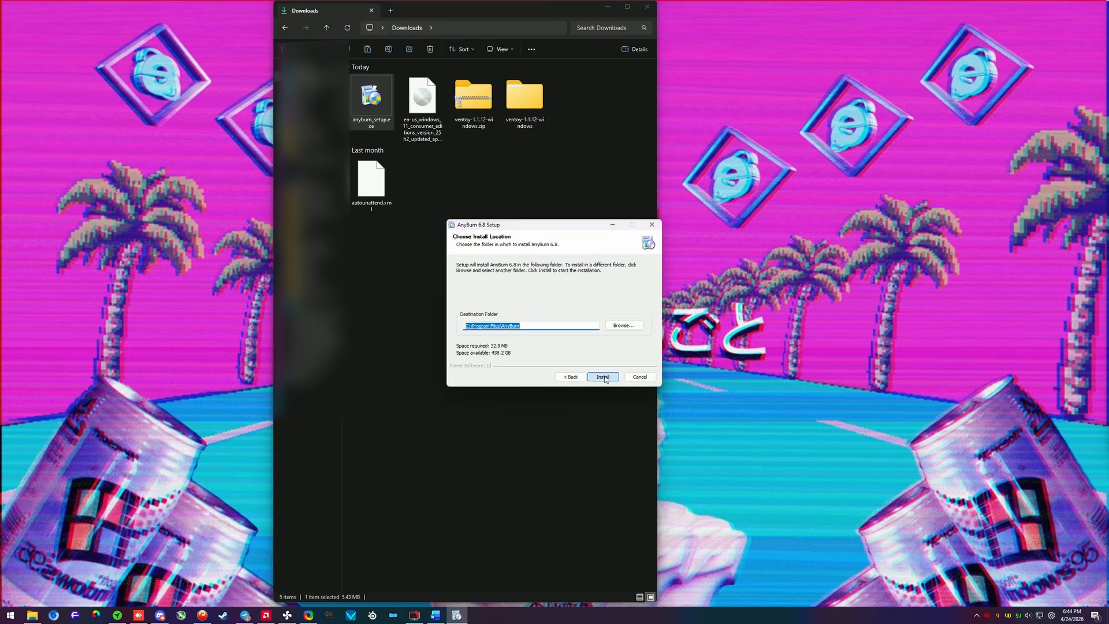
click(607, 376)
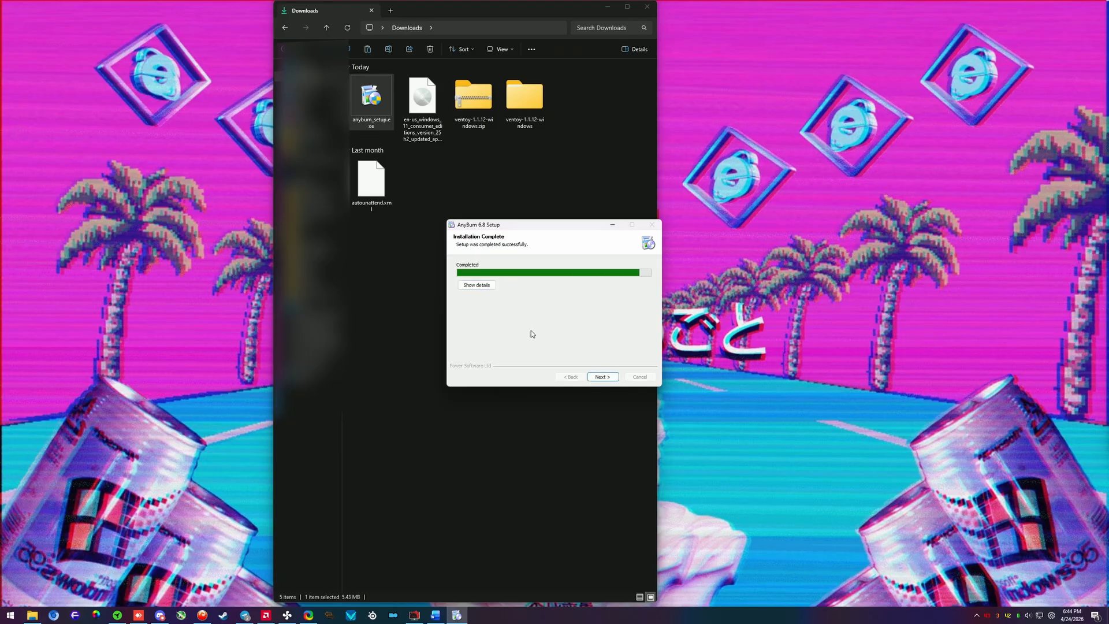
click(602, 377)
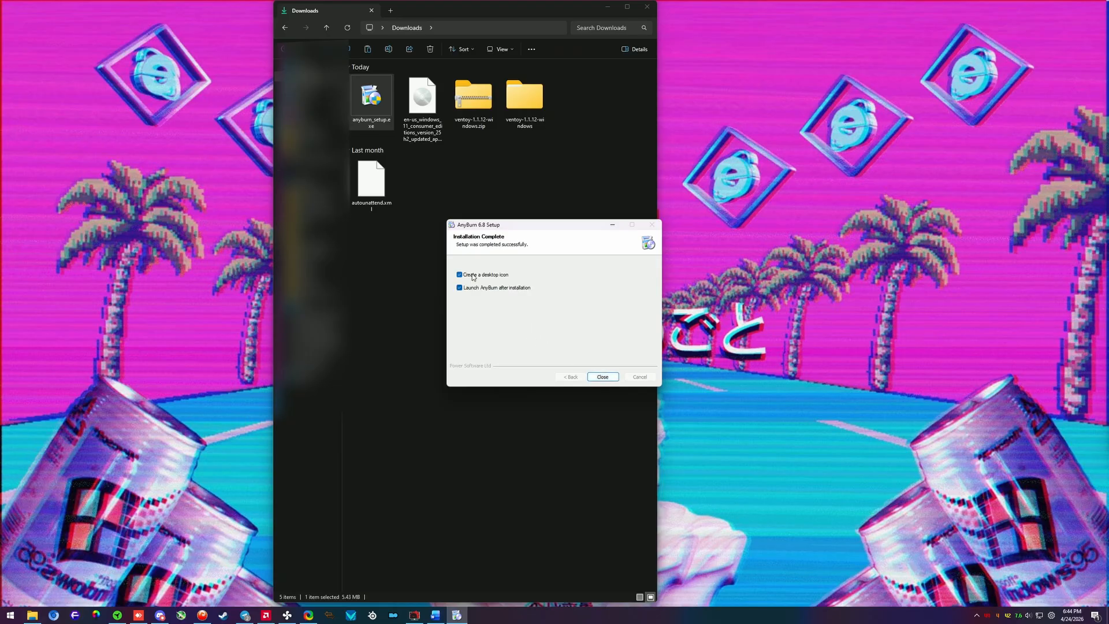
click(610, 379)
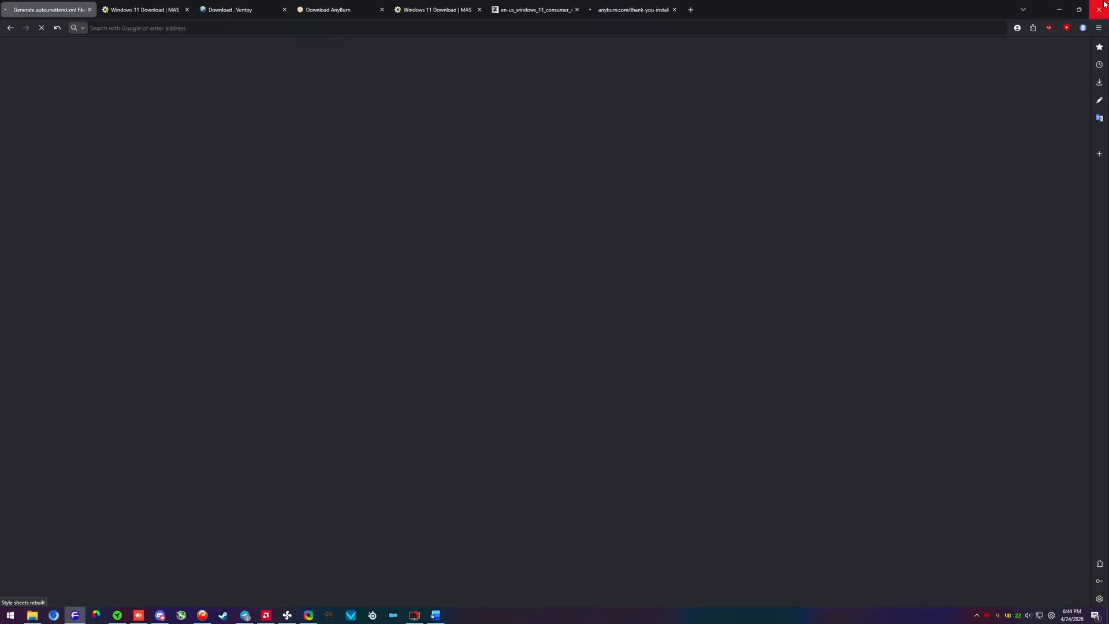
click(1103, 7)
Run Ventoy2Disk.exe as administrator from the extracted ventoy-1.1.12 folder in Downloads.
double_click(533, 113)
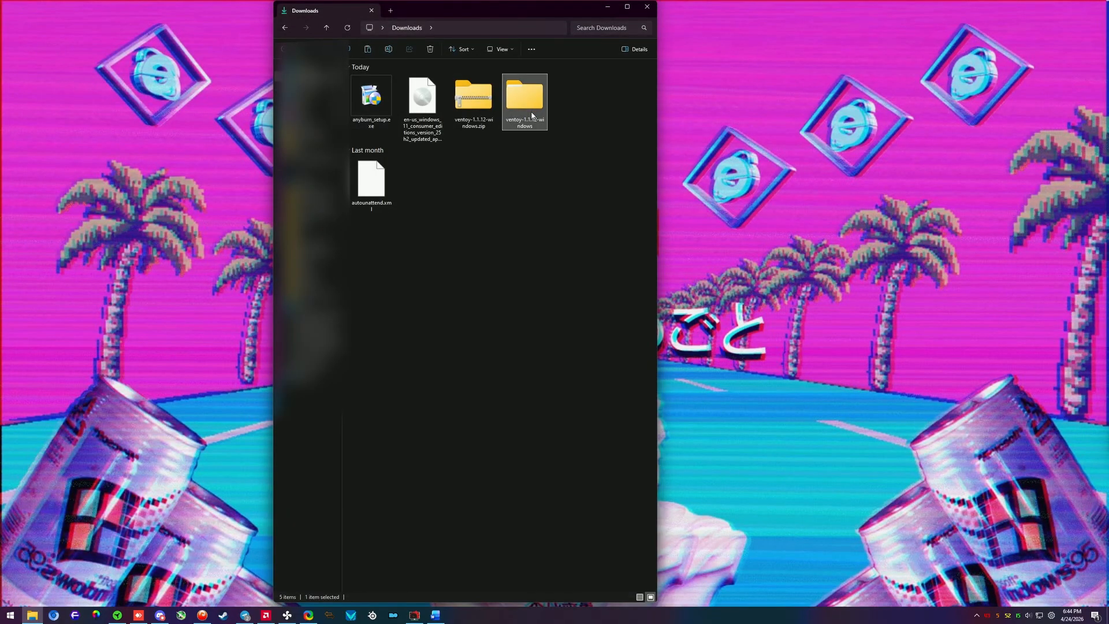
double_click(372, 86)
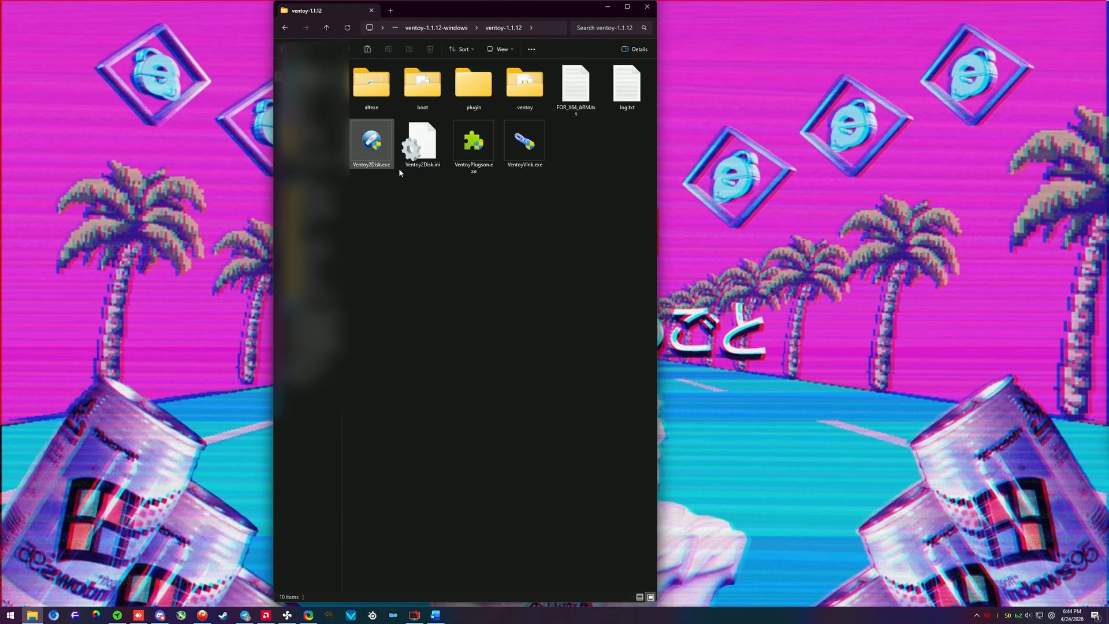
click(377, 158)
right_click(376, 158)
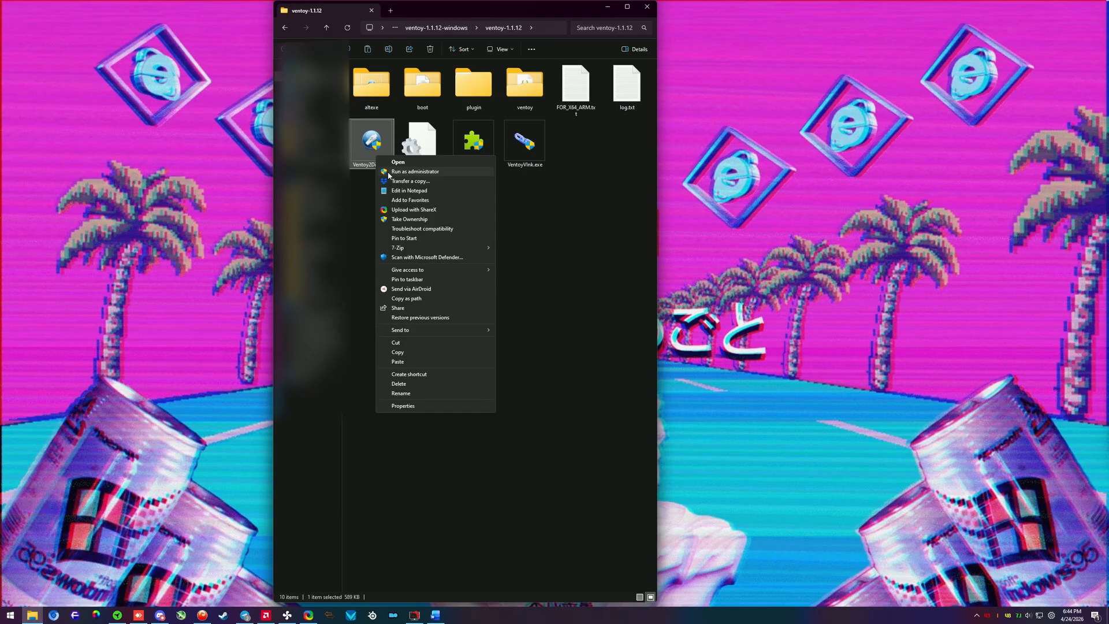
click(387, 172)
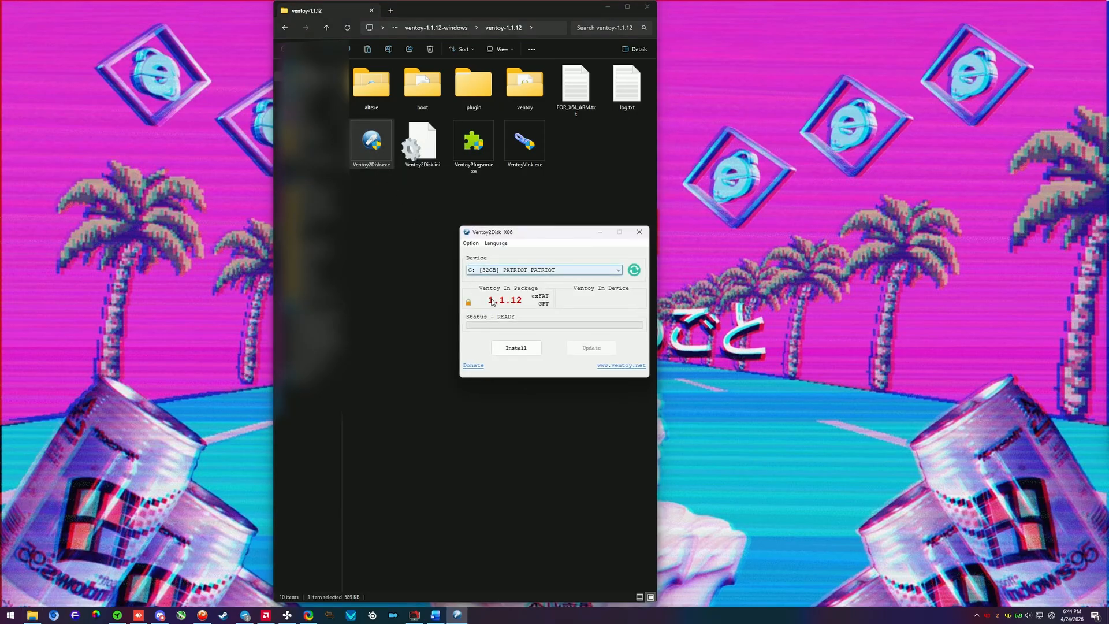
Choose the 32GB PATRIOT drive (G:) as the Ventoy target device and review the available install options.
click(512, 270)
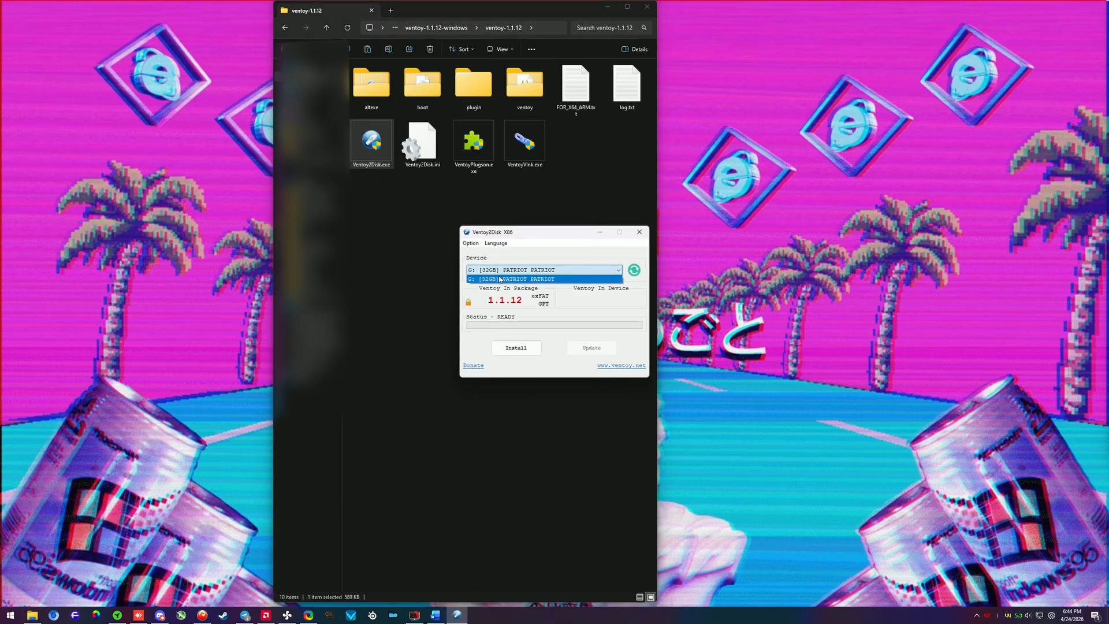
click(499, 279)
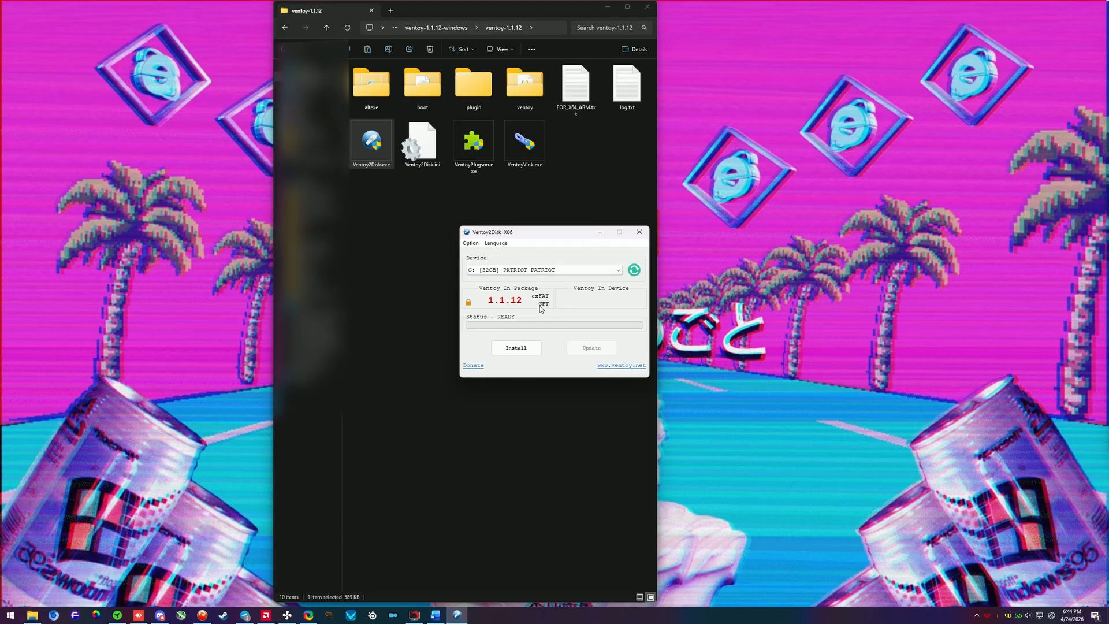
click(472, 244)
mouse_move(476, 263)
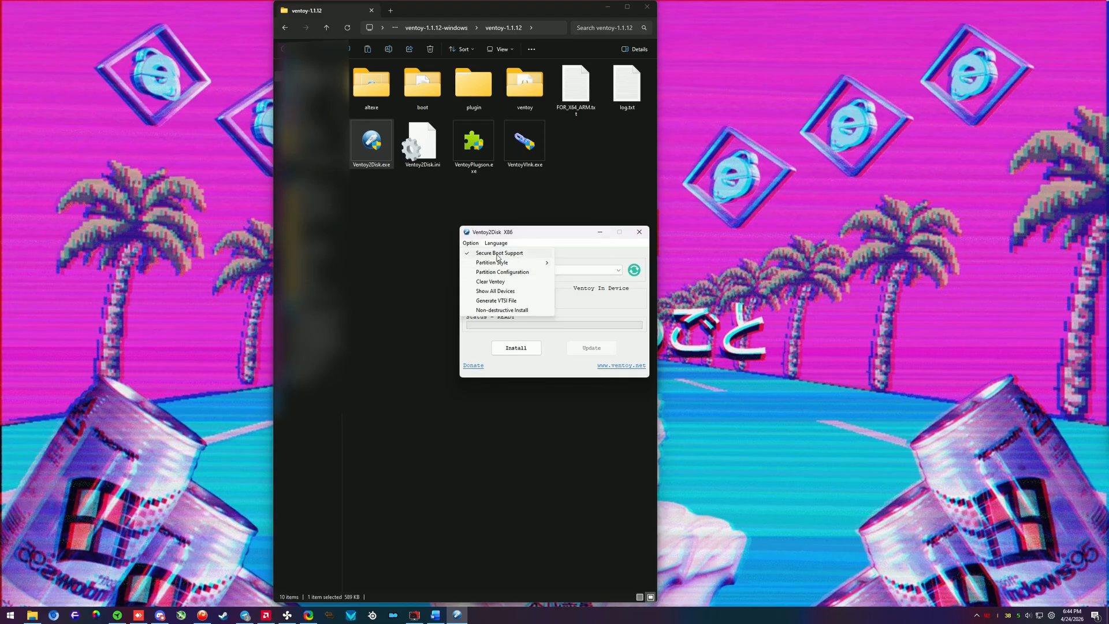
click(560, 247)
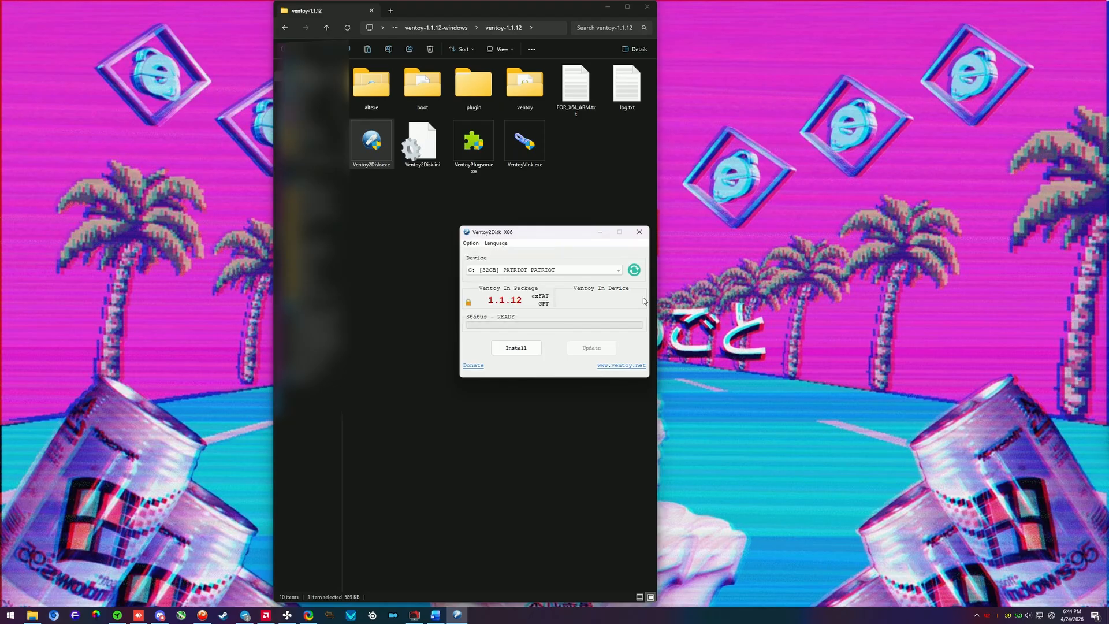
Install Ventoy on the selected USB drive, accepting both data-loss warnings, and close Ventoy2Disk and the new drive's window.
click(528, 349)
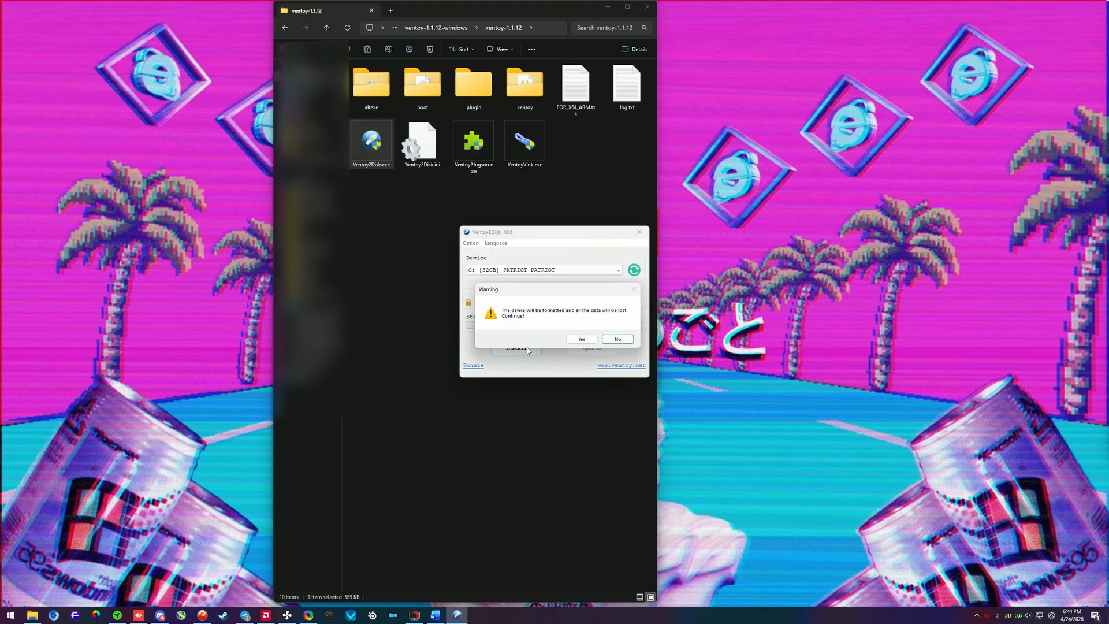
click(582, 340)
click(582, 339)
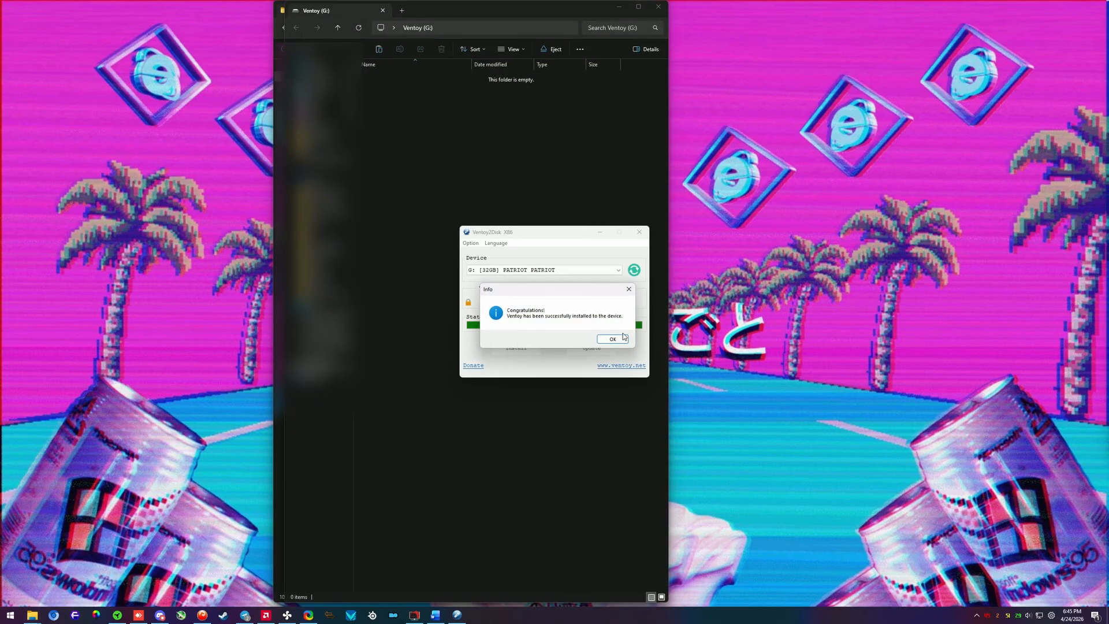
click(612, 340)
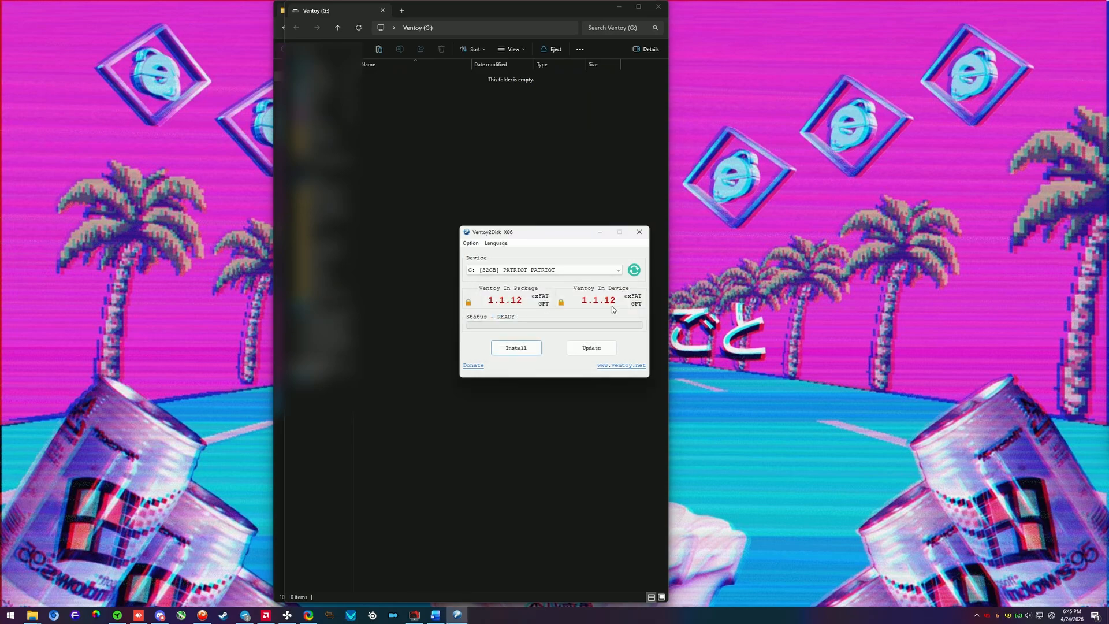
click(640, 232)
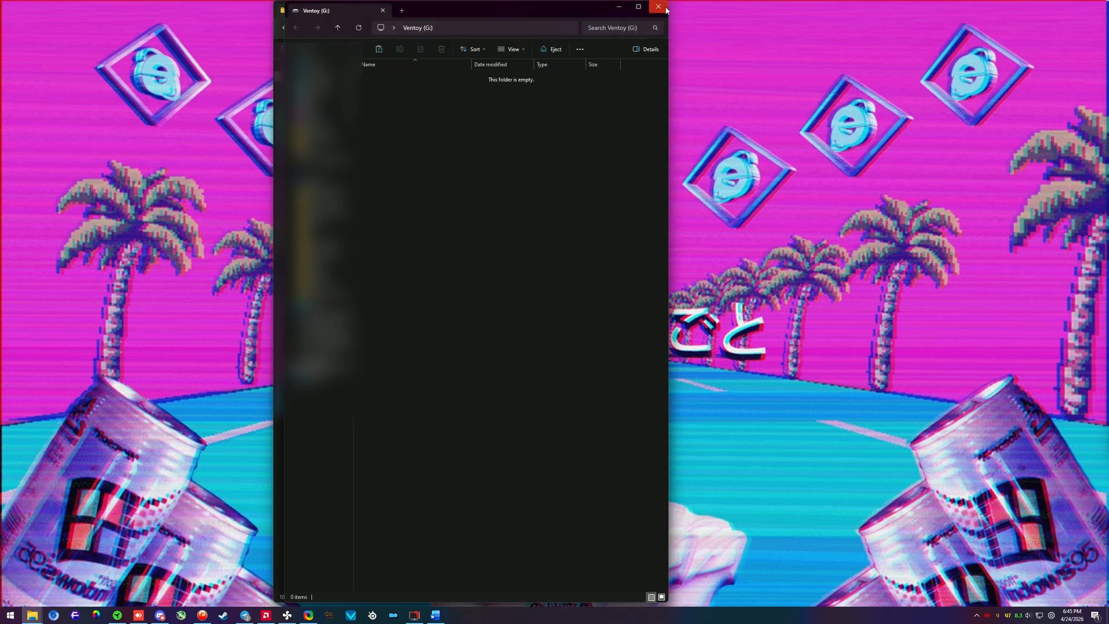
click(658, 6)
Return to the Downloads folder and launch AnyBurn.
click(454, 31)
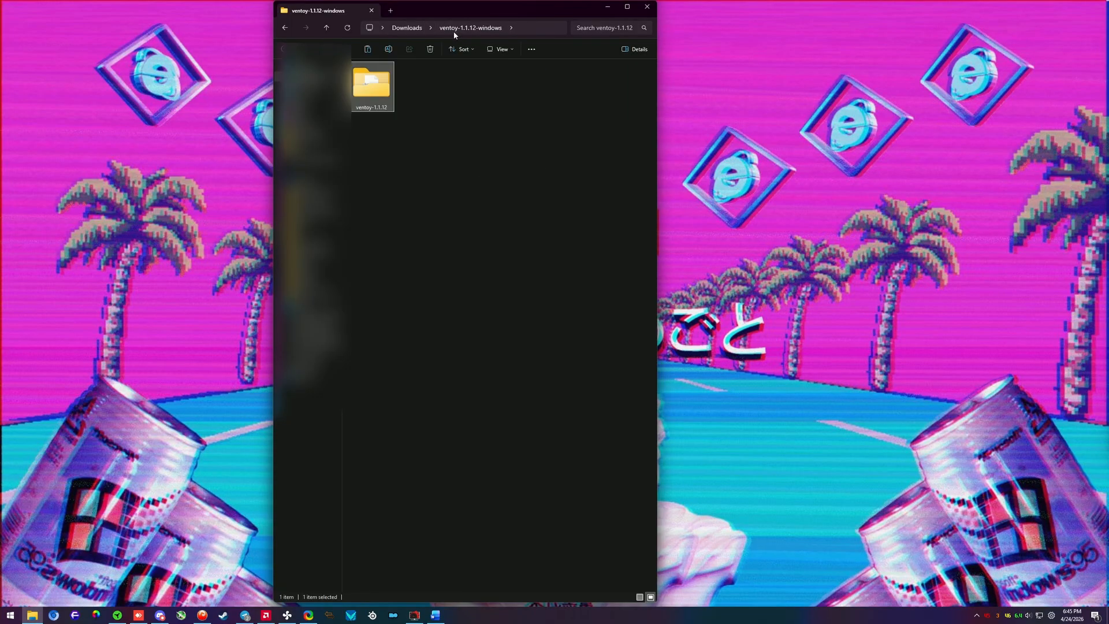
click(418, 29)
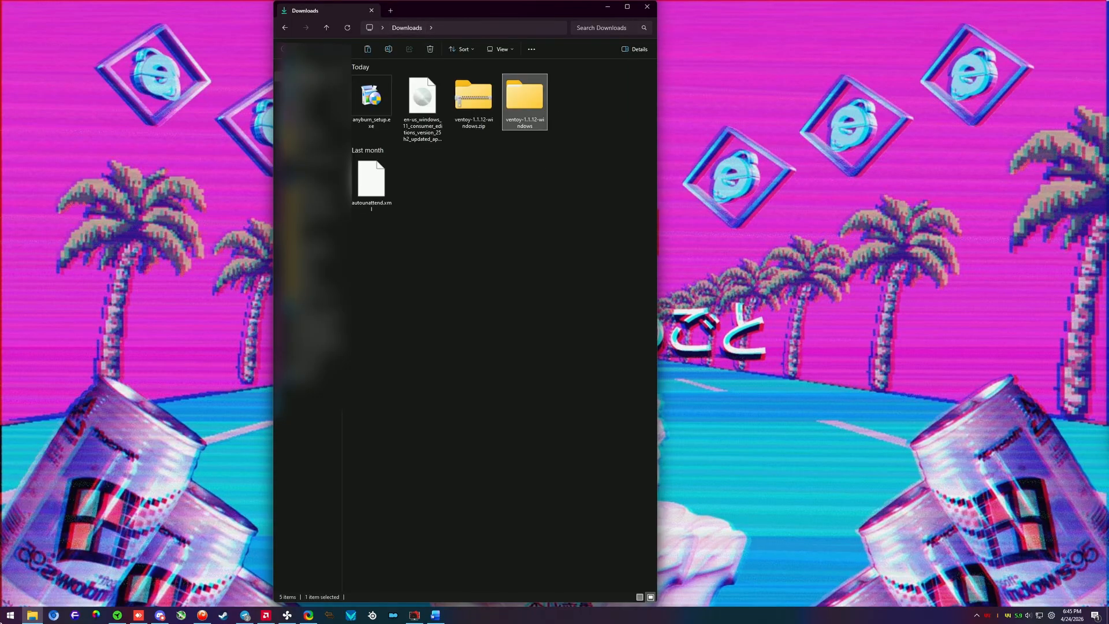
click(10, 613)
text(anyburn)
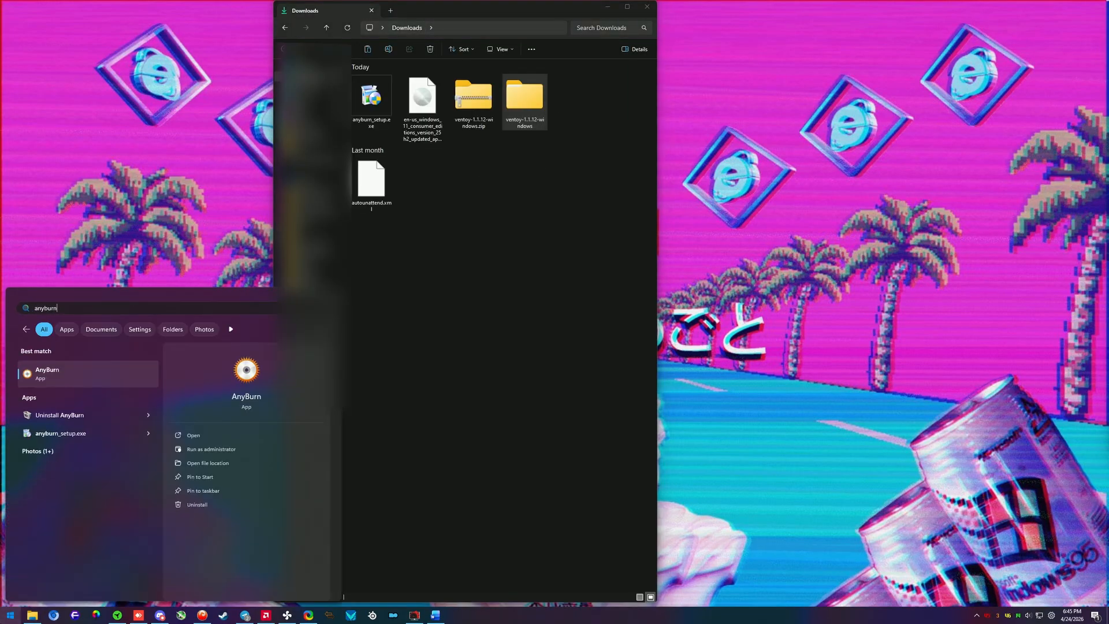
key(Return)
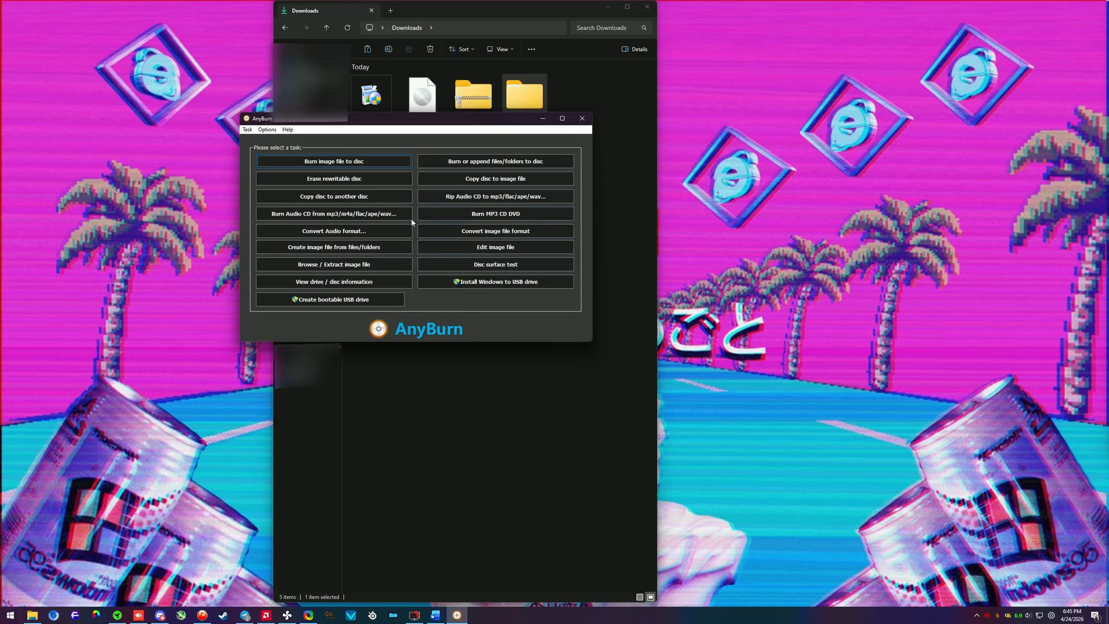
Open the downloaded Windows 11 25H2 consumer editions ISO for image editing in AnyBurn.
click(448, 248)
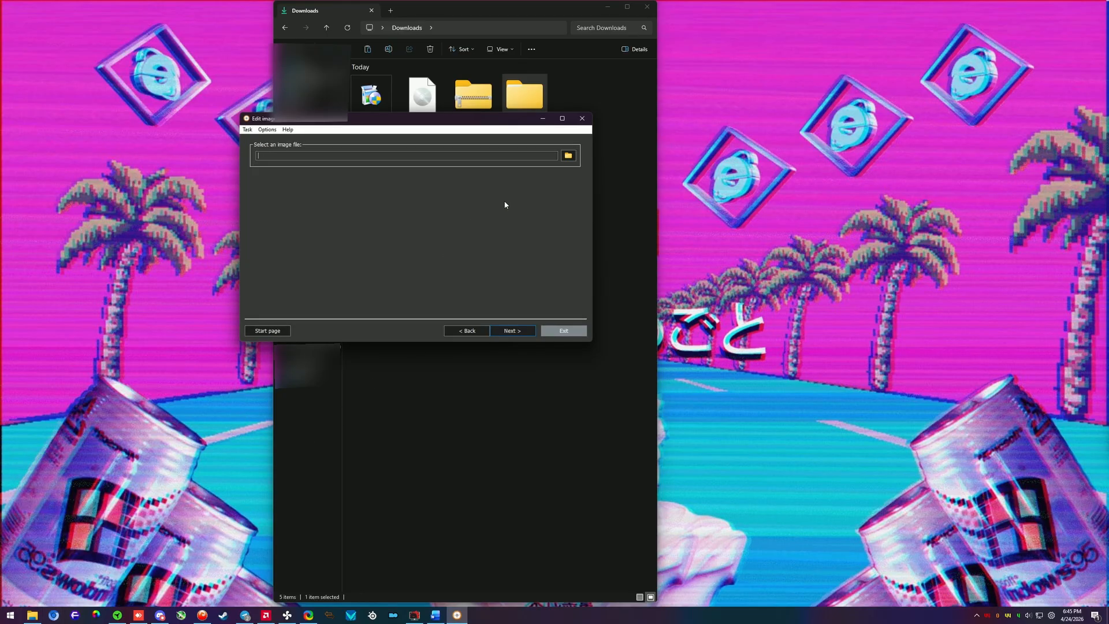
click(568, 157)
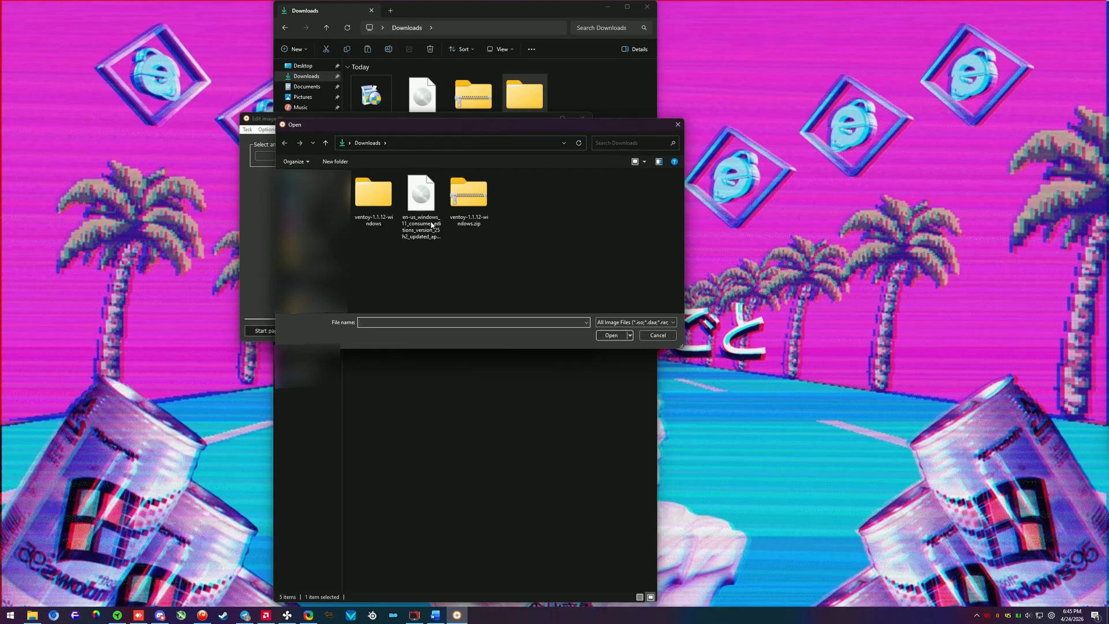
click(421, 206)
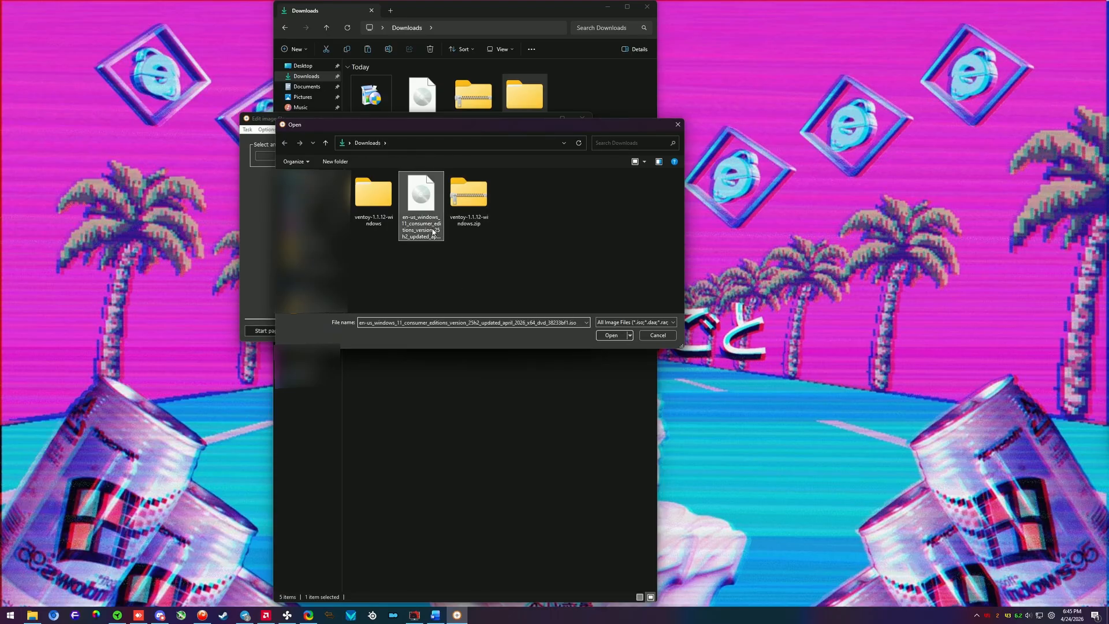
click(611, 335)
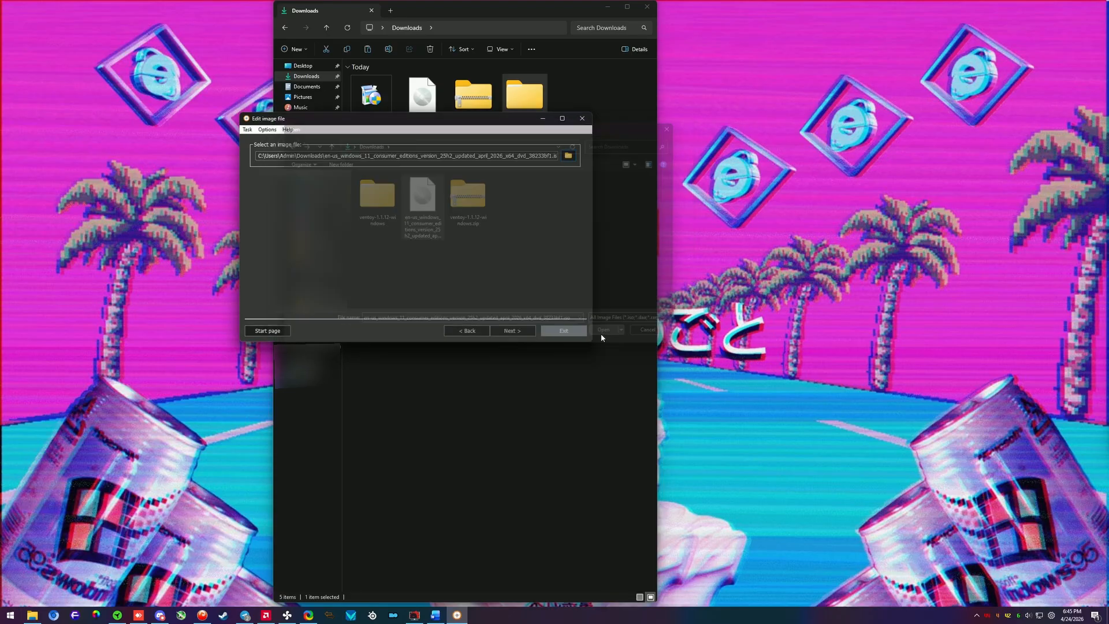
click(513, 331)
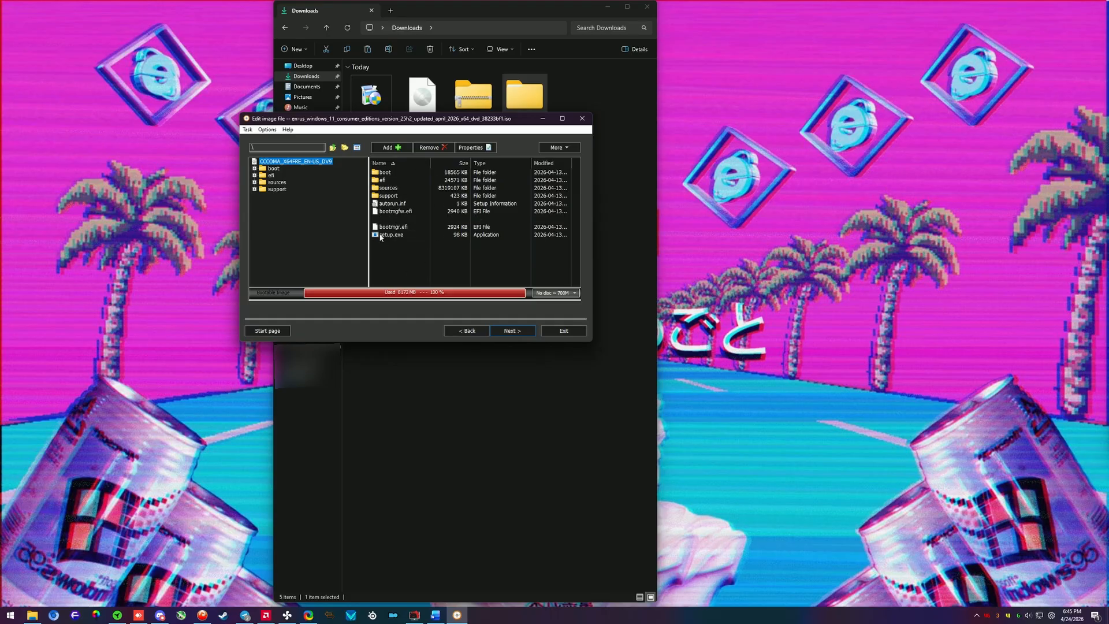
Add autounattend.xml from Downloads to the root of the Windows image.
click(397, 150)
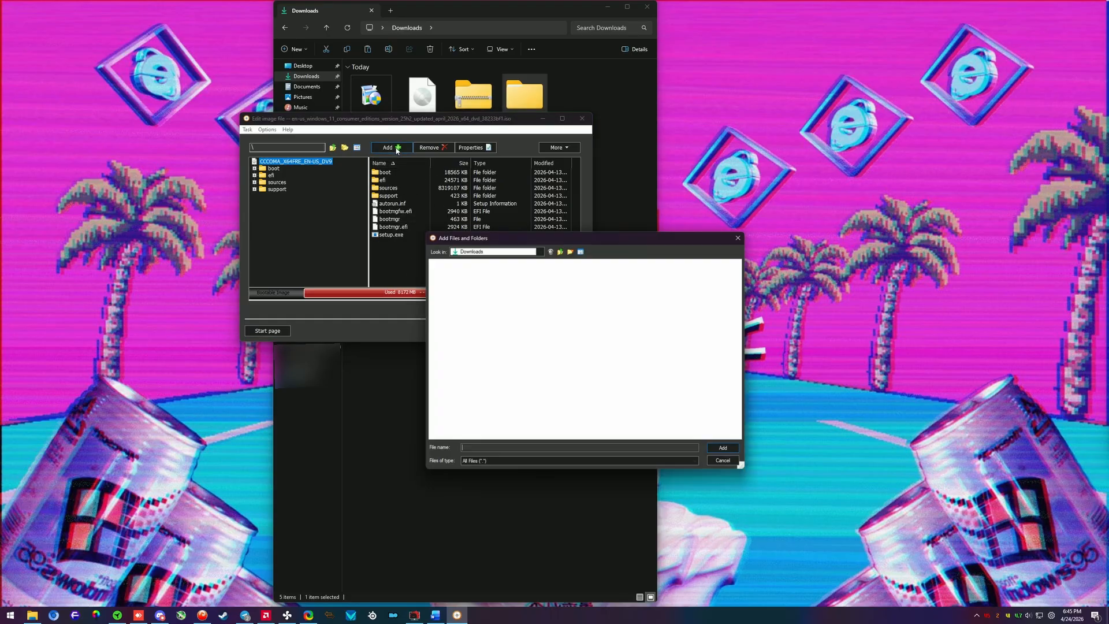
click(552, 306)
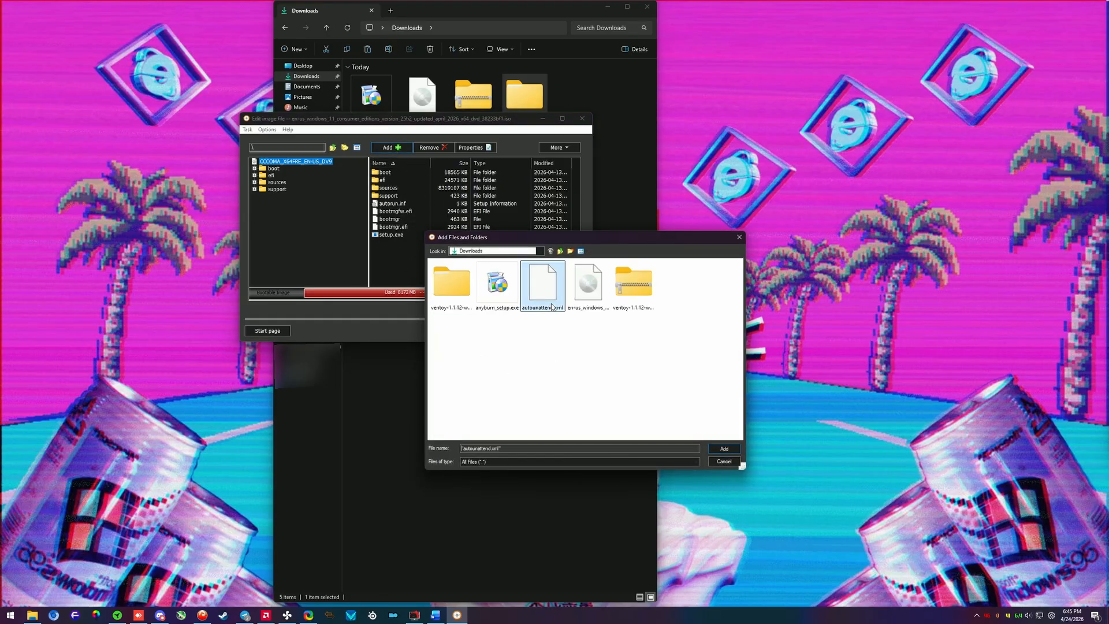
click(717, 450)
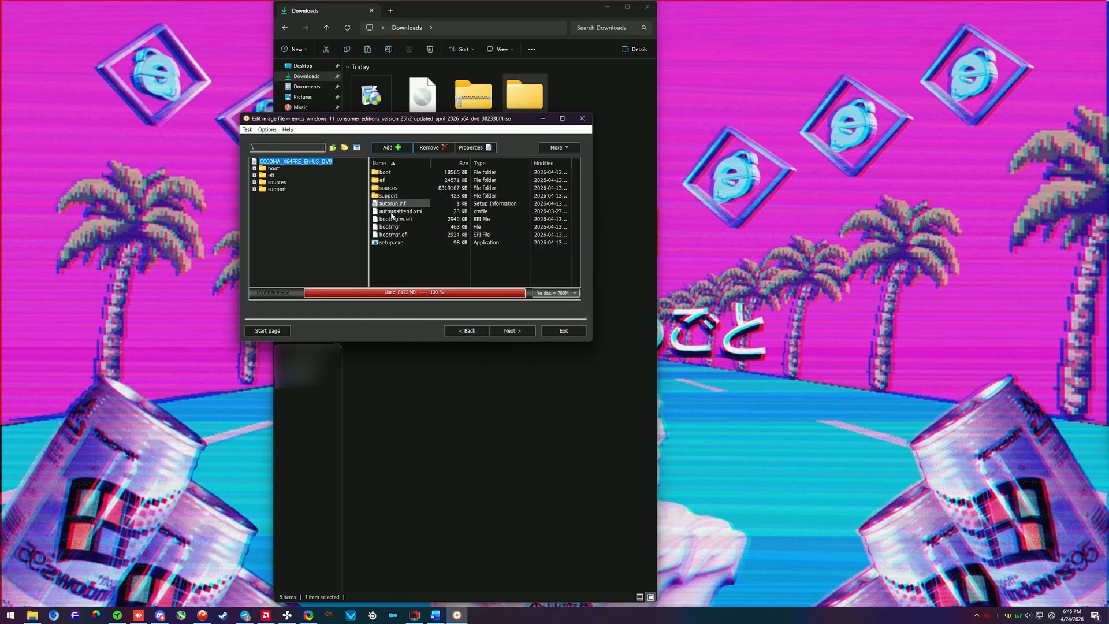
Create the modified image as a standard ISO named "Windows 11 Neutered.iso" and exit AnyBurn.
click(512, 330)
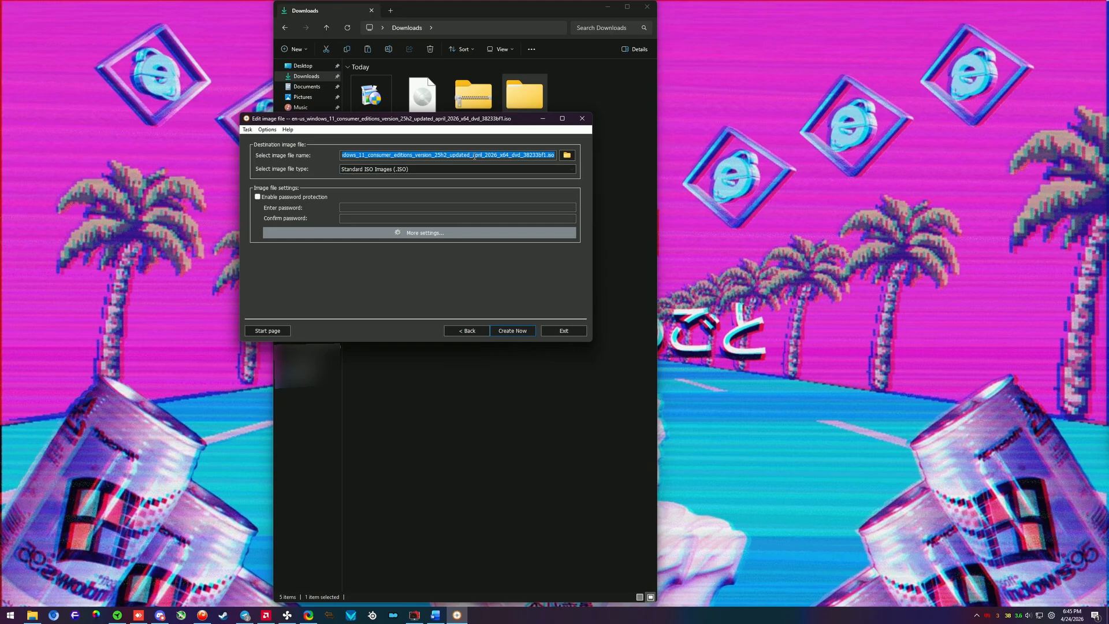
text(Windows 11 Neutered)
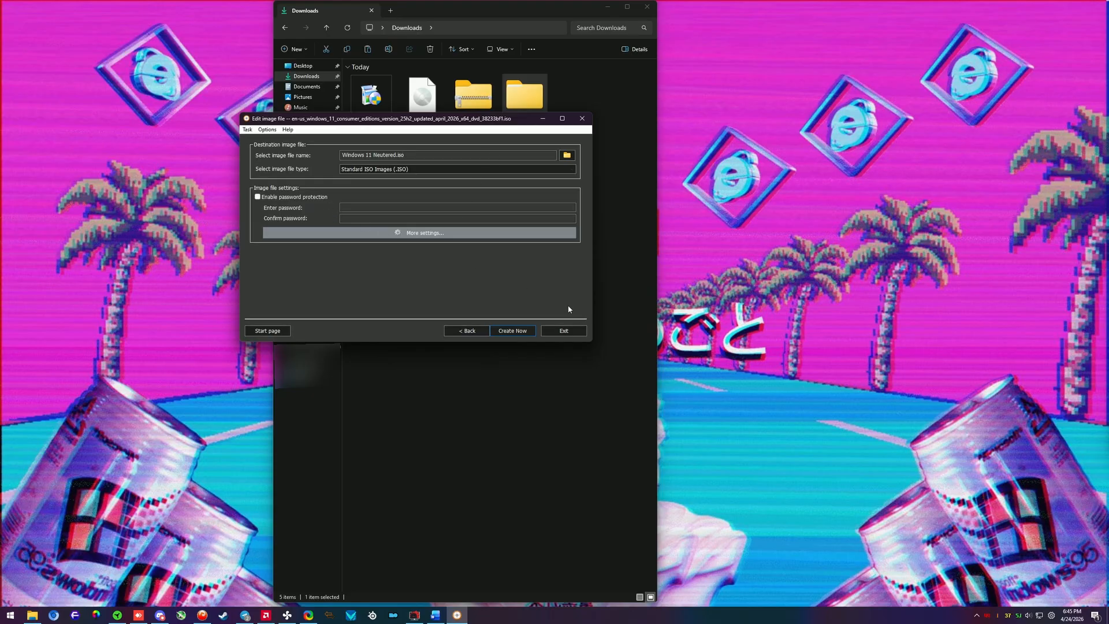
click(513, 331)
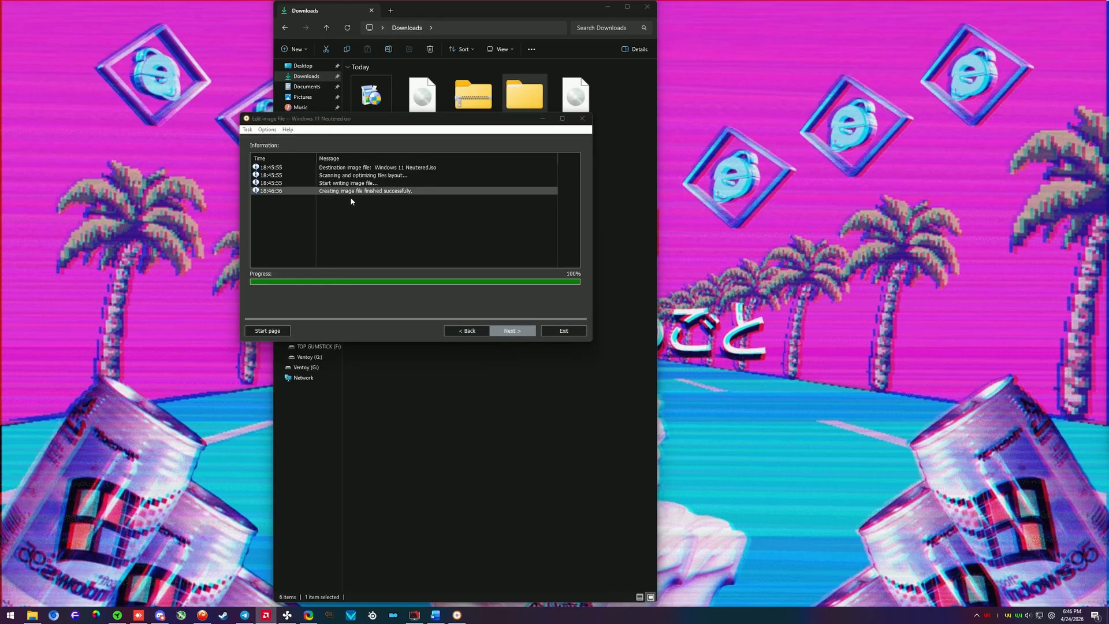
click(564, 331)
click(581, 118)
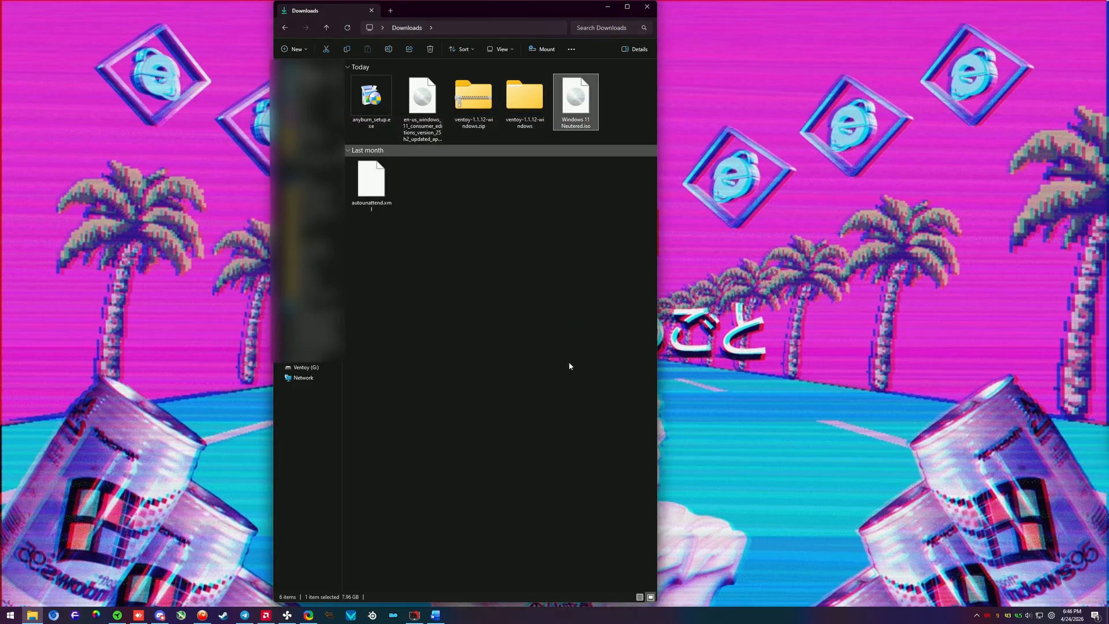
Move "Windows 11 Neutered.iso" from the Downloads folder to the root of the Ventoy (G:) drive.
click(317, 366)
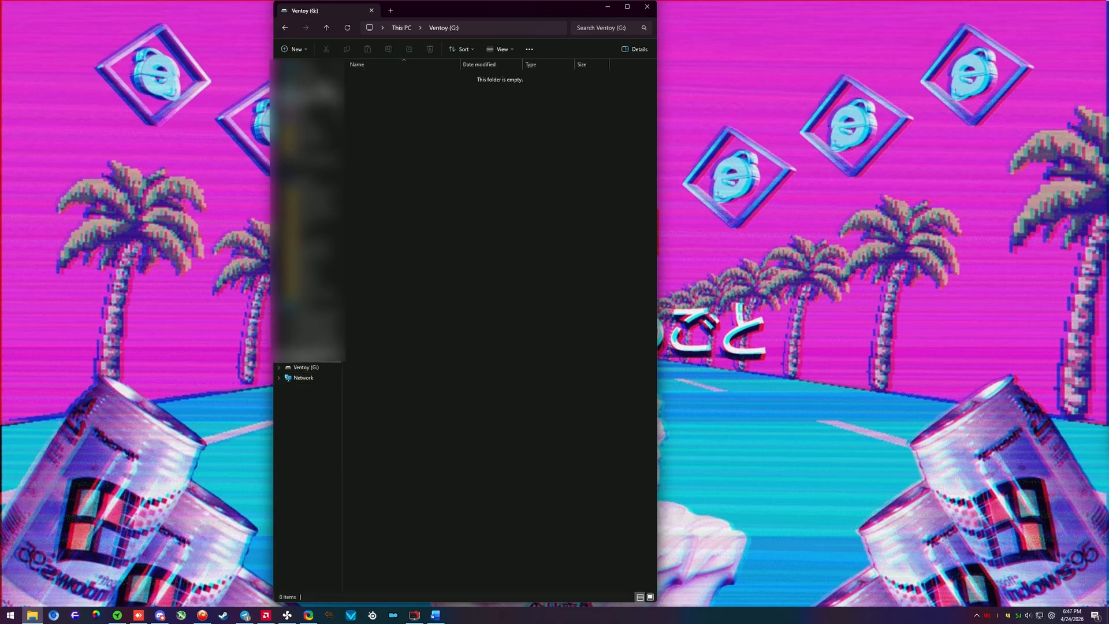
click(316, 79)
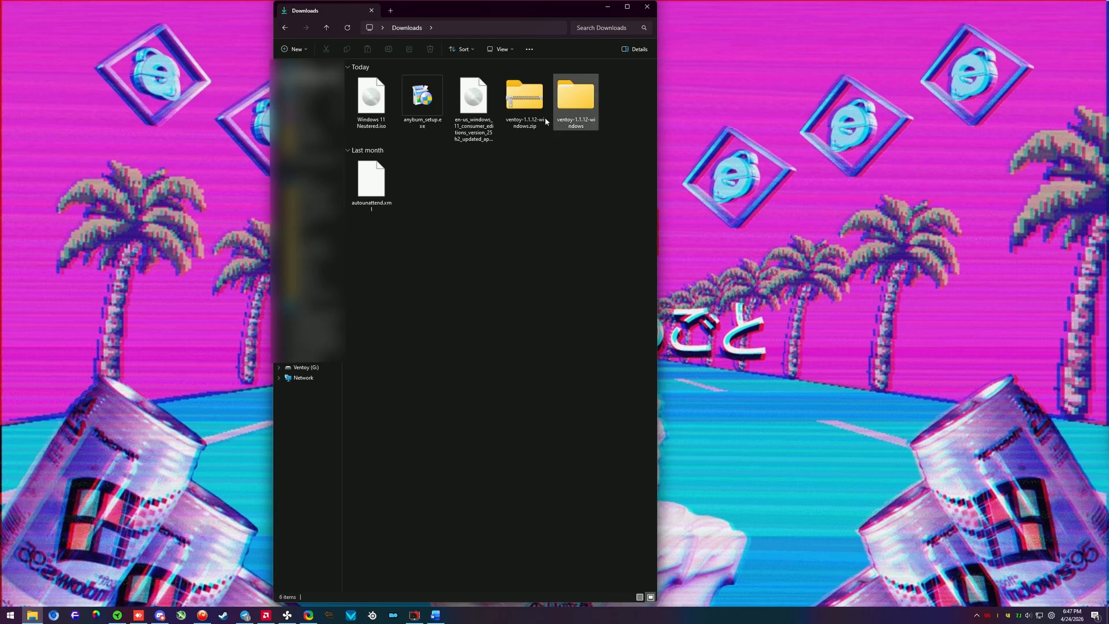
click(375, 126)
right_click(375, 126)
click(407, 290)
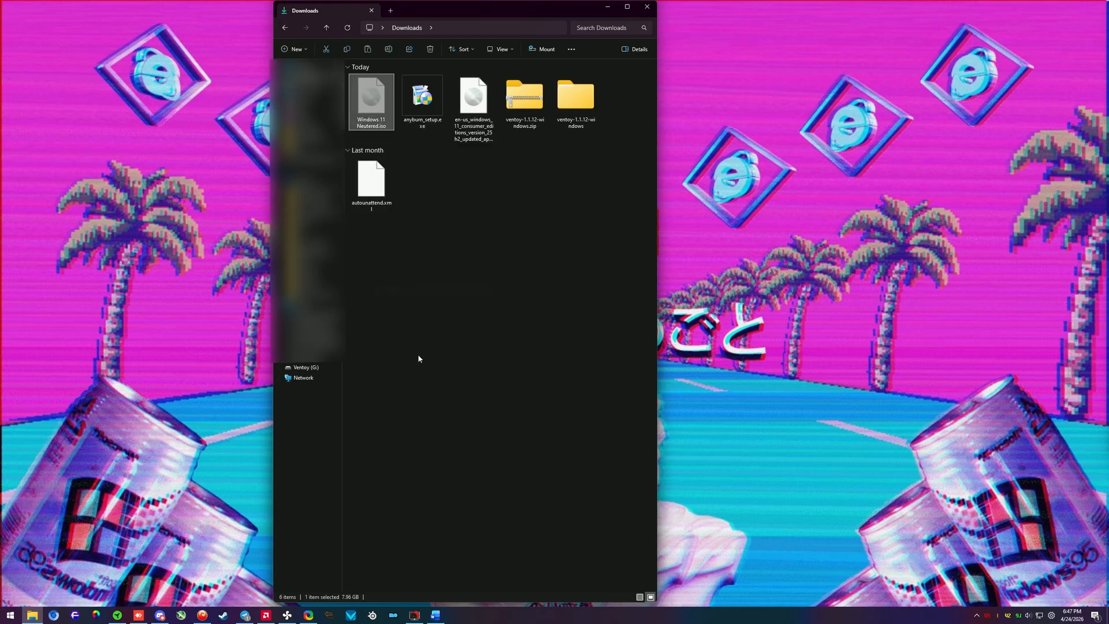
click(301, 368)
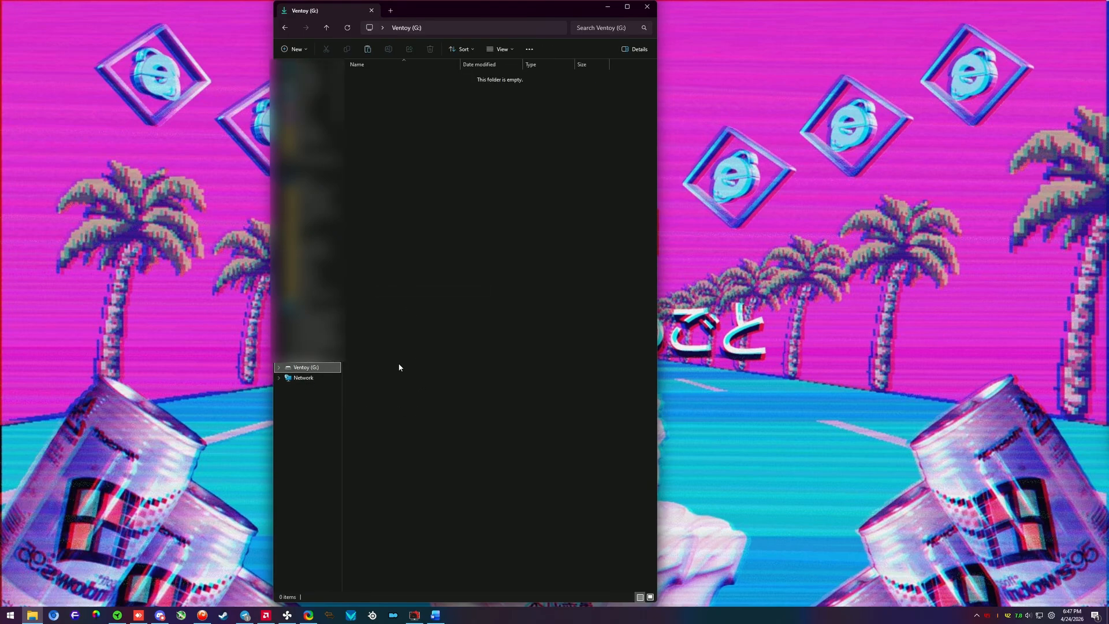
right_click(425, 256)
click(466, 316)
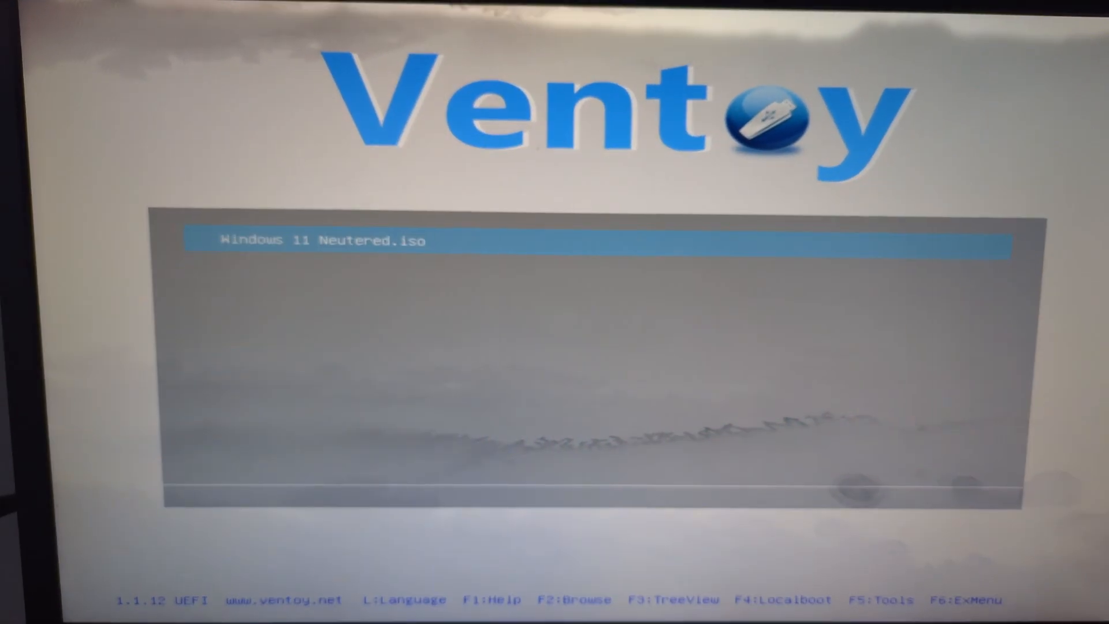
Boot "Windows 11 Neutered.iso" in normal mode from the Ventoy boot menu.
key(Return)
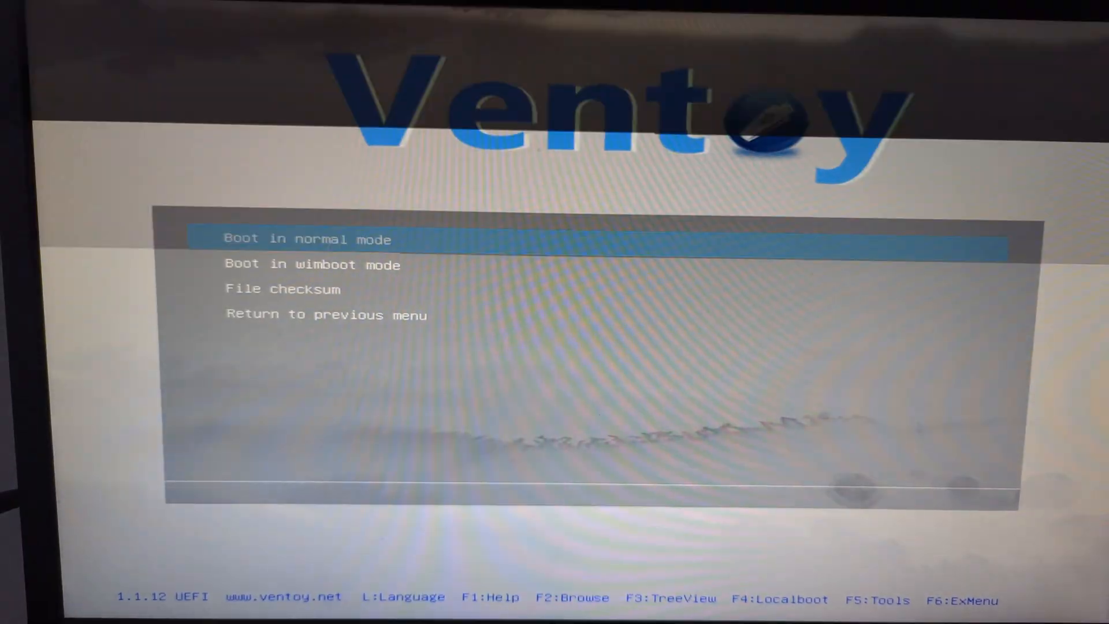
key(Return)
key(Return)
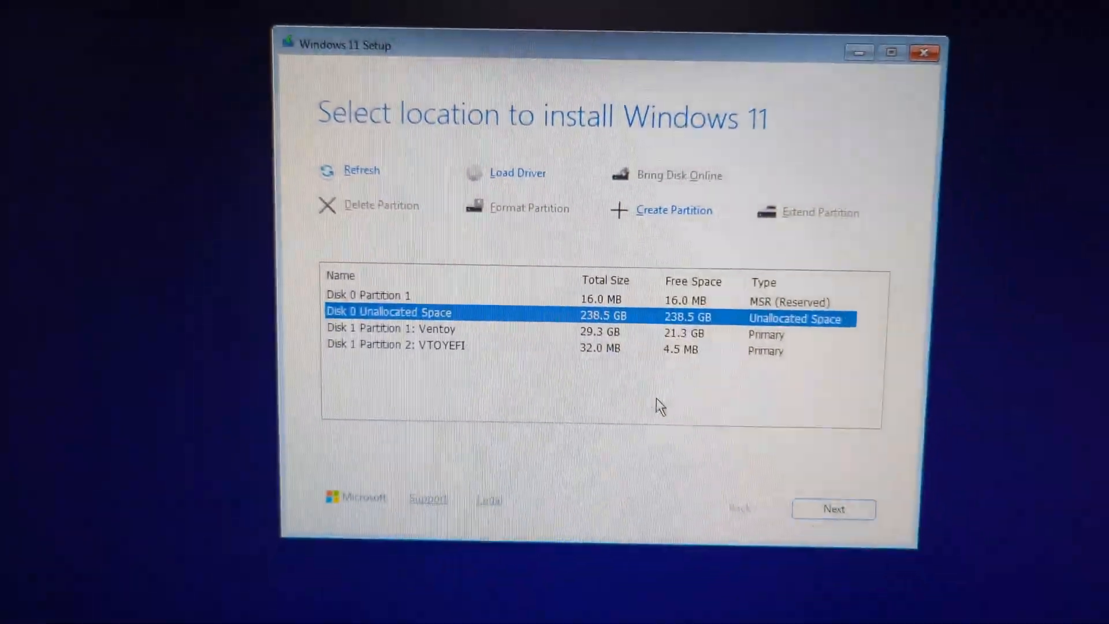
Proceed with the Windows 11 installation on the Disk 0 Unallocated Space.
click(812, 498)
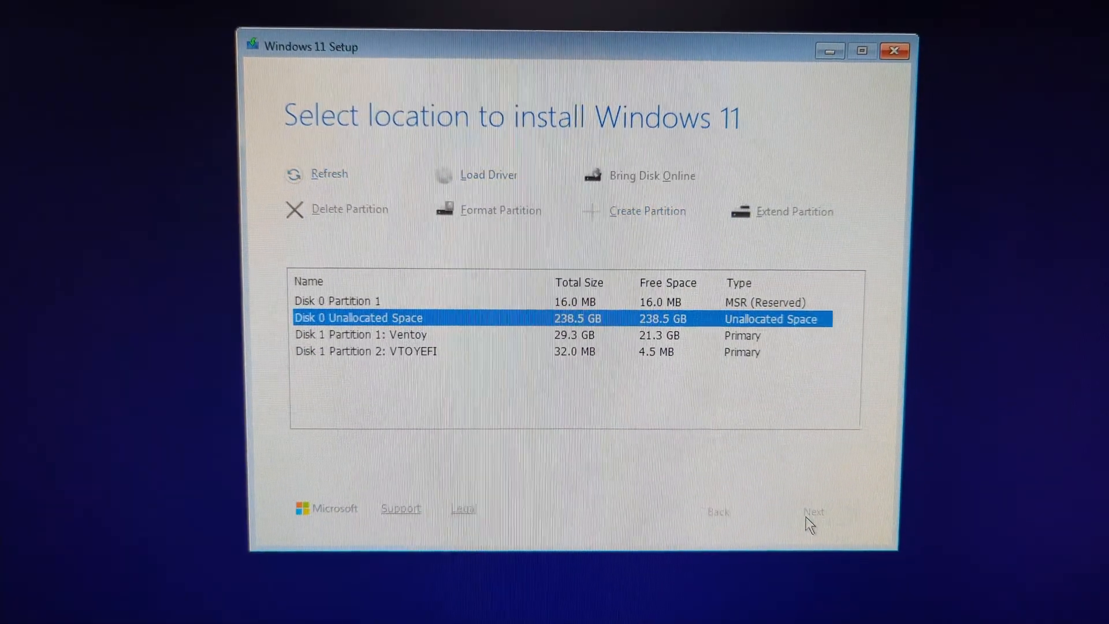